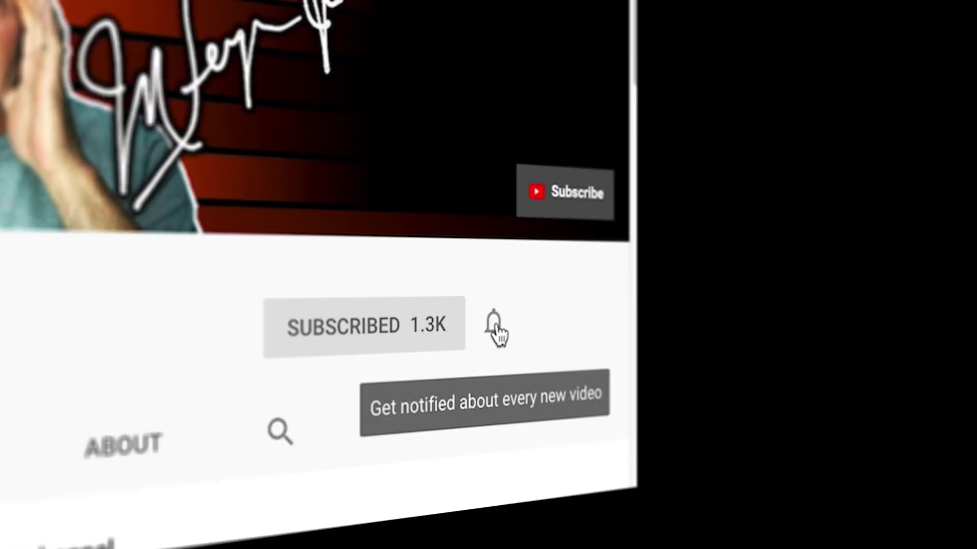
- Turn on notifications for every new video on the subscribed YouTube channel
click(495, 326)
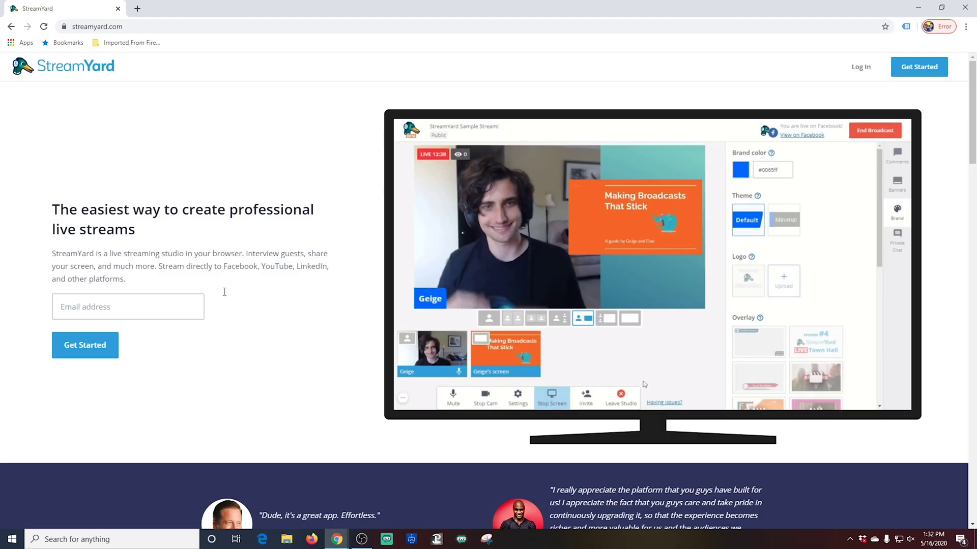
- Log into StreamYard with the saved email and emailed six-digit code, then connect a Facebook Page destination
click(860, 68)
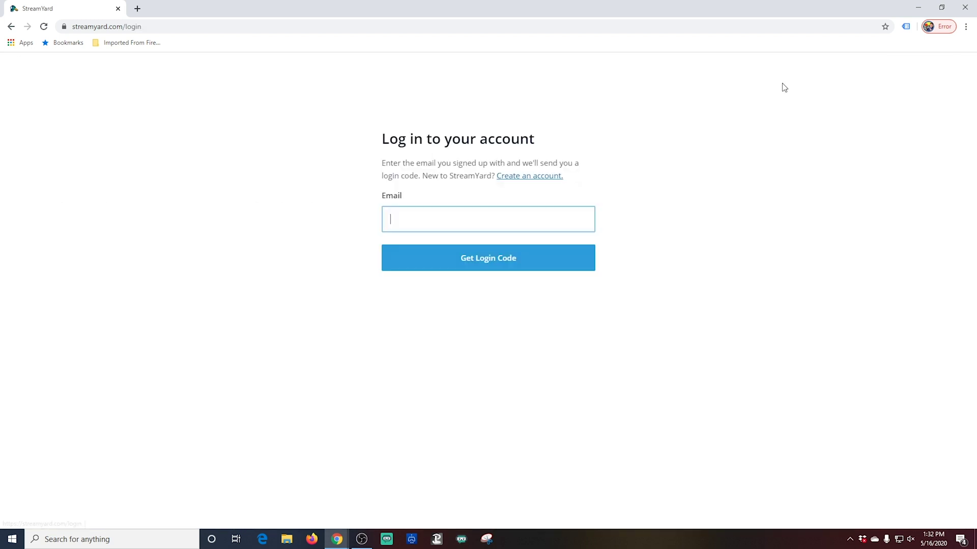
click(492, 225)
click(463, 254)
click(492, 259)
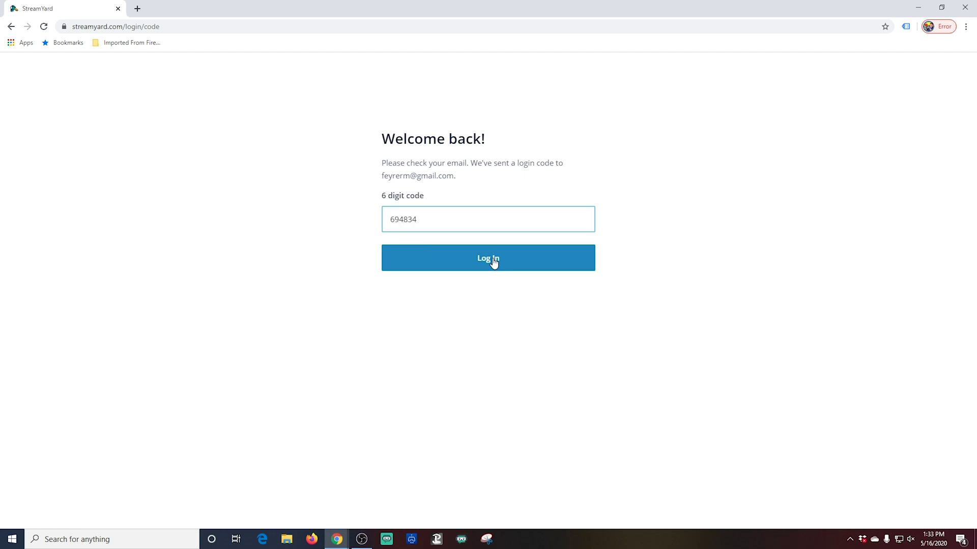
click(493, 261)
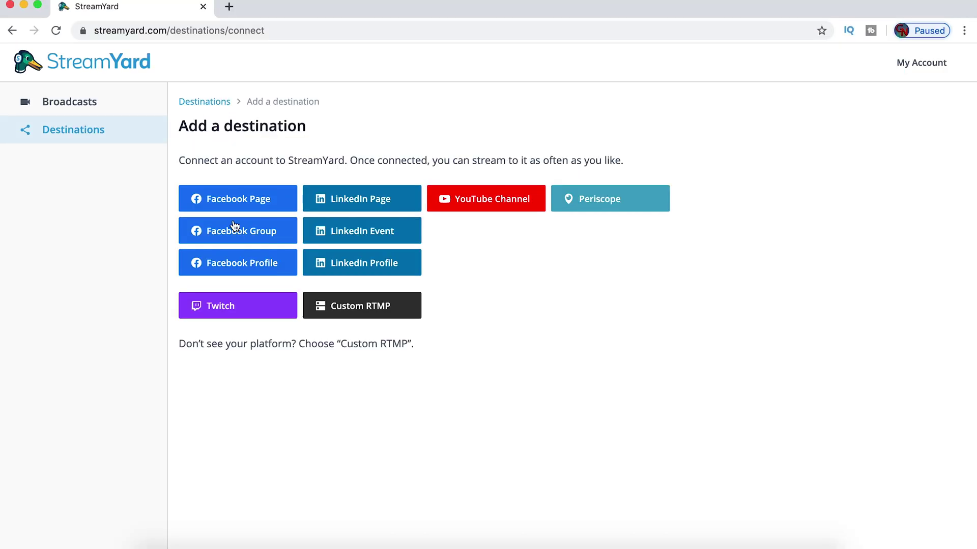
click(236, 202)
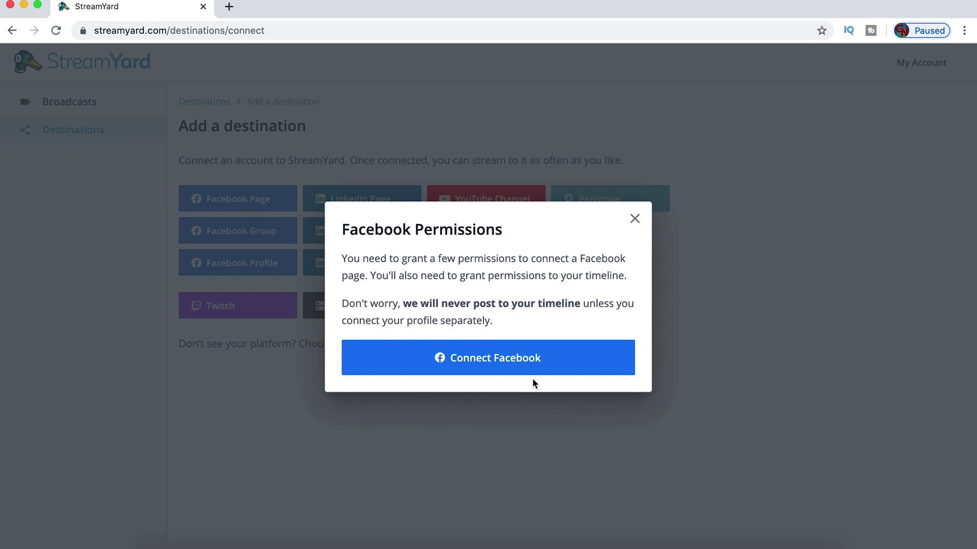
click(505, 365)
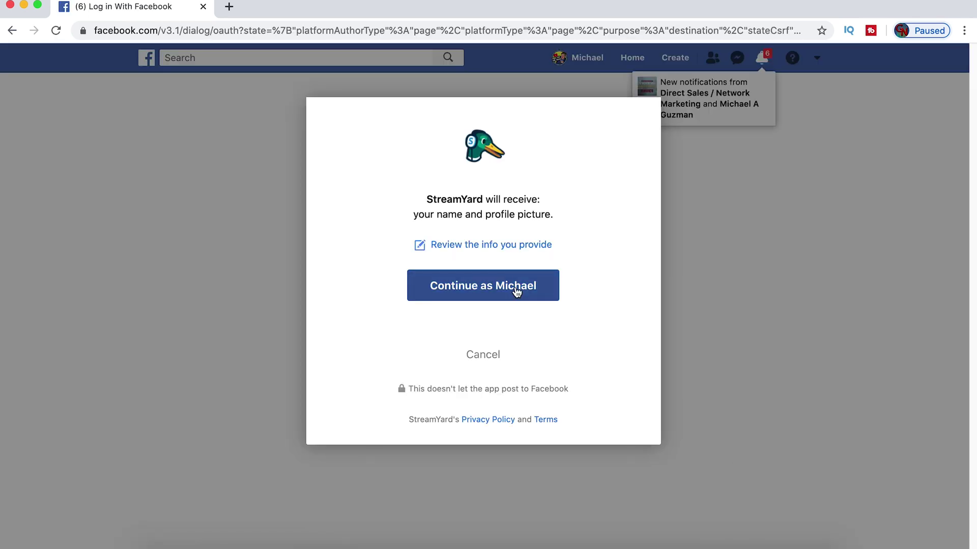
- Continue as the Facebook profile, make StreamYard's timeline posts Public, and allow it to manage Pages
click(517, 291)
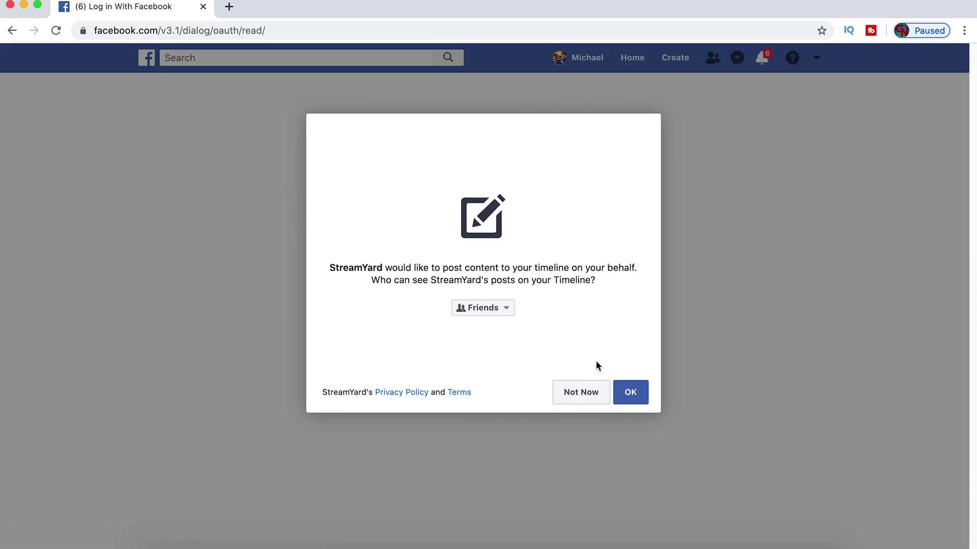
click(507, 309)
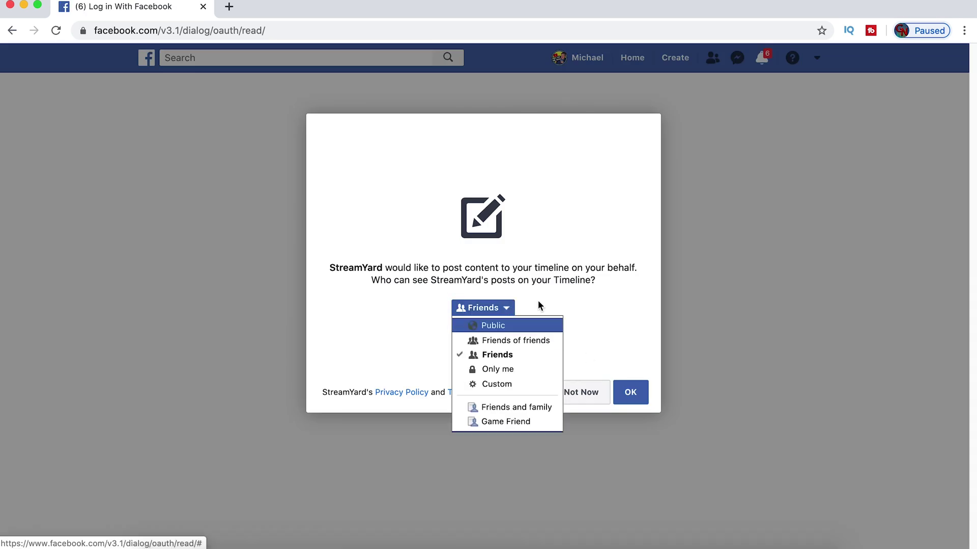
click(520, 327)
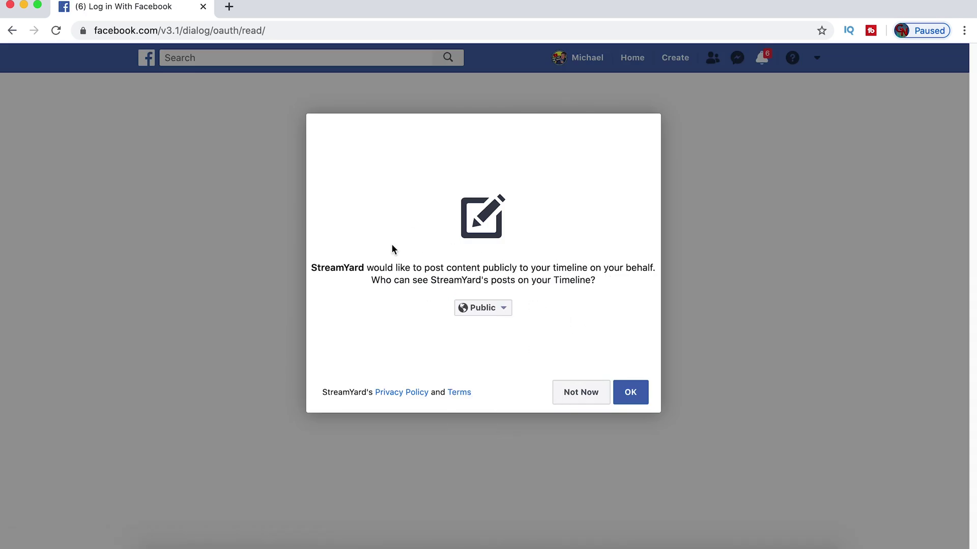
click(502, 308)
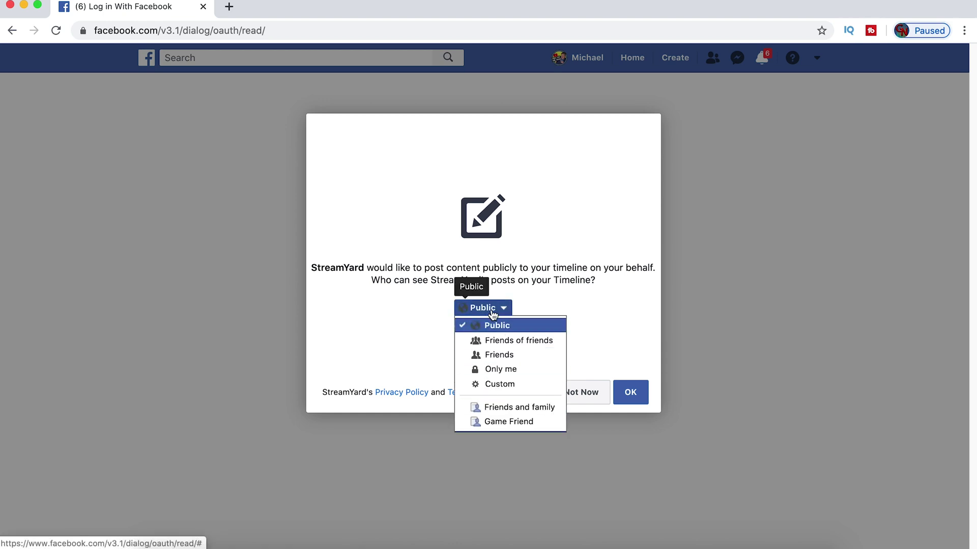
click(533, 300)
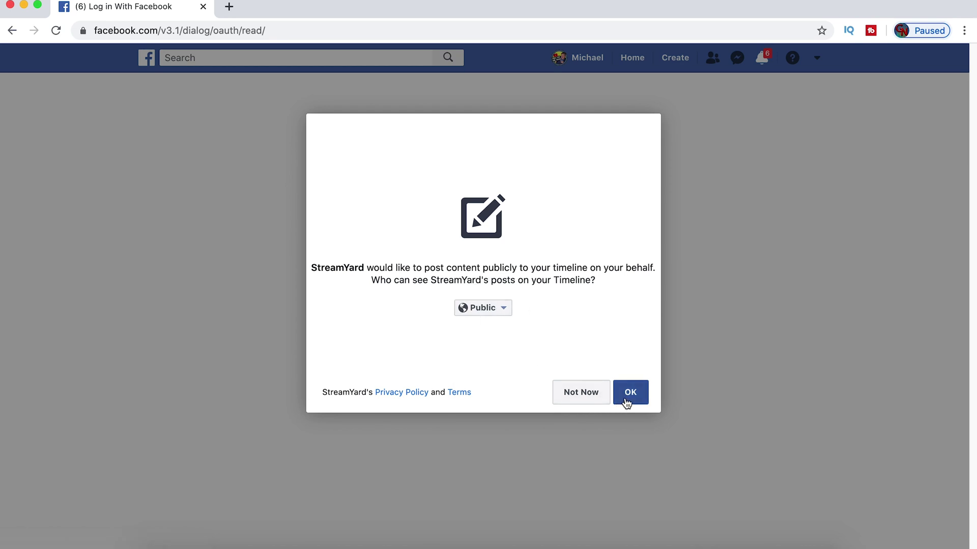
click(628, 402)
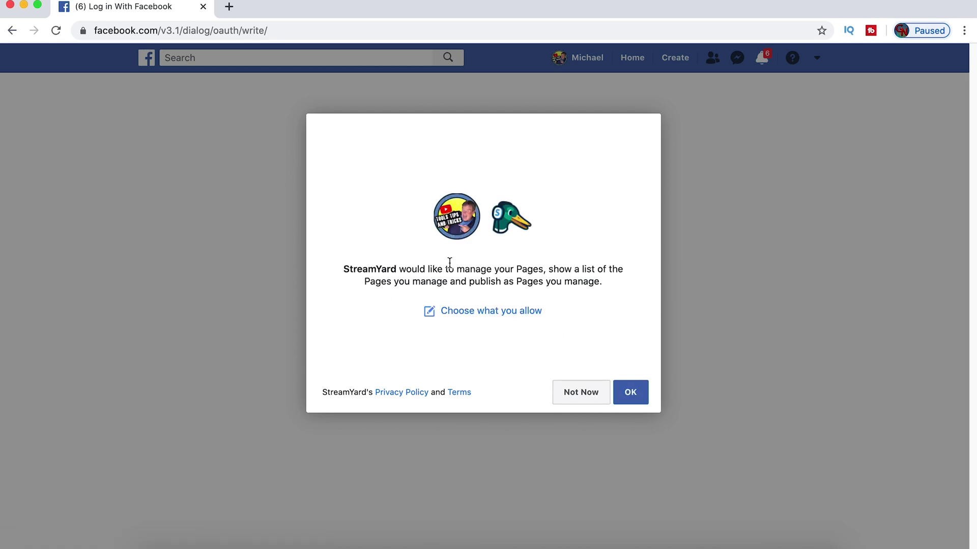
click(631, 396)
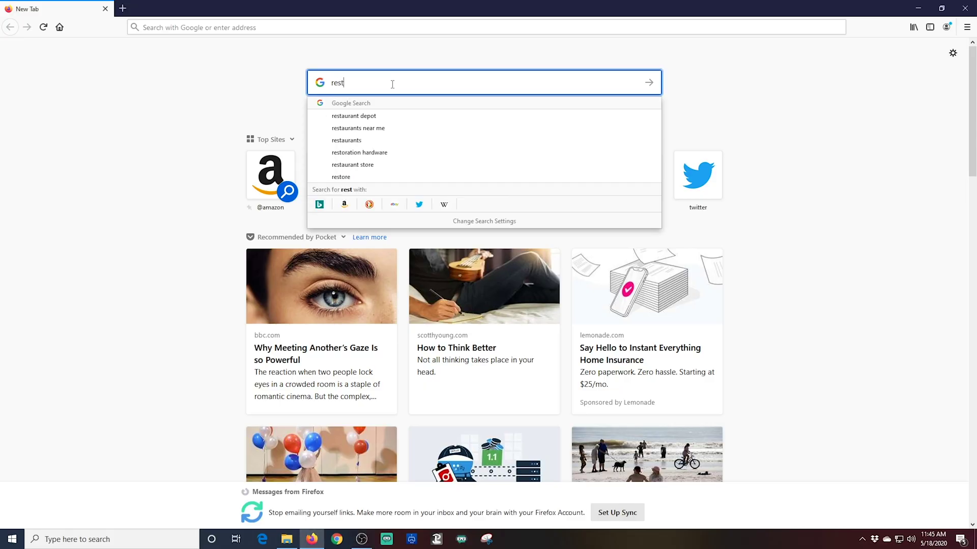
- Search for 'restream IO' and log into Restream with the account email and password
text( IO)
key(Return)
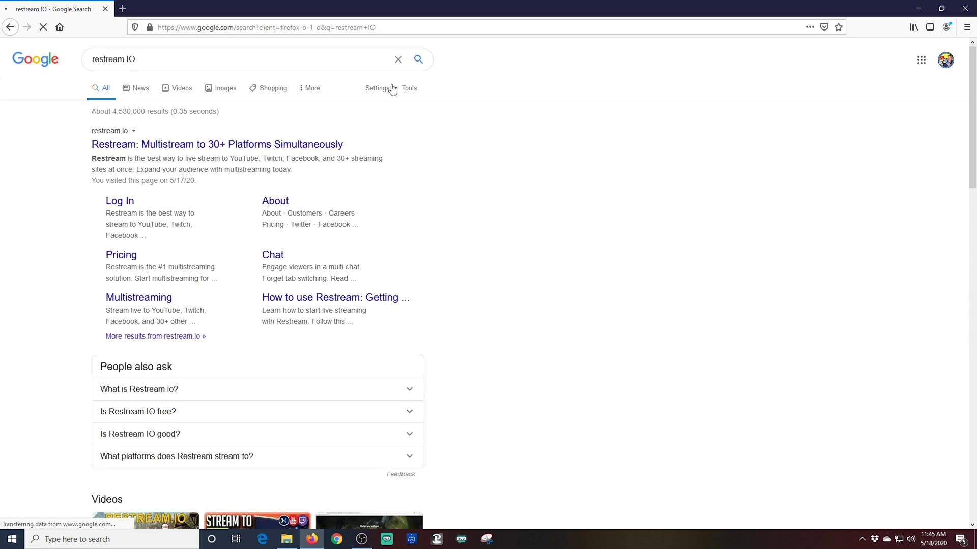
click(128, 205)
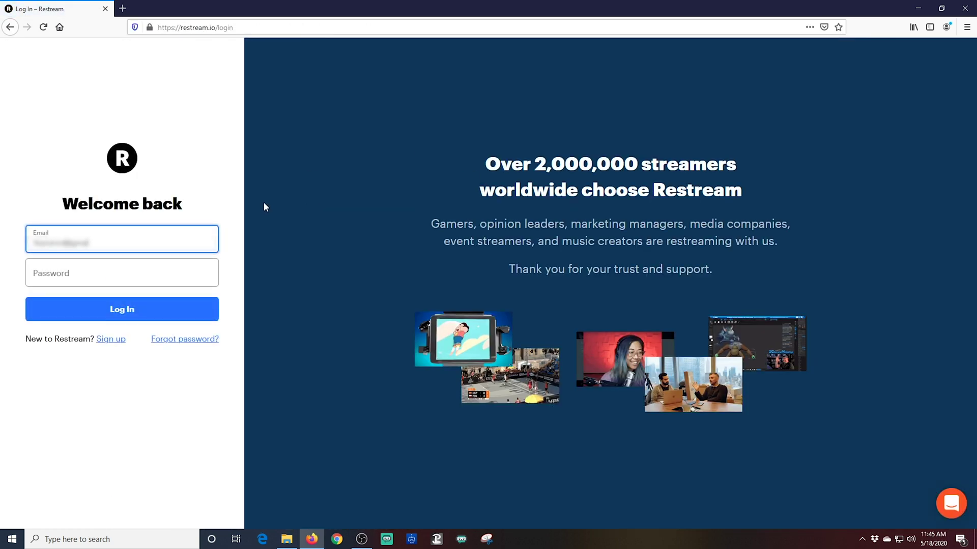
text(.com)
key(Tab)
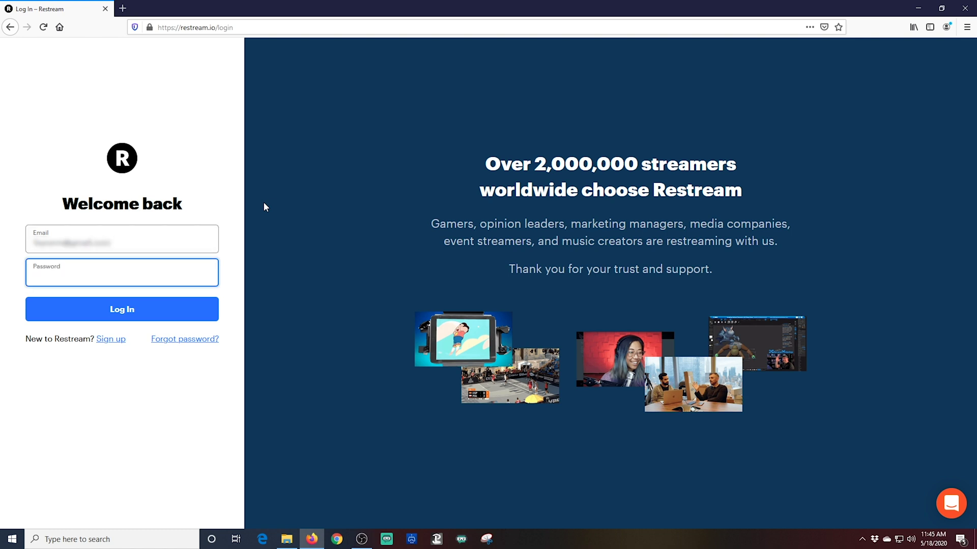
key(Return)
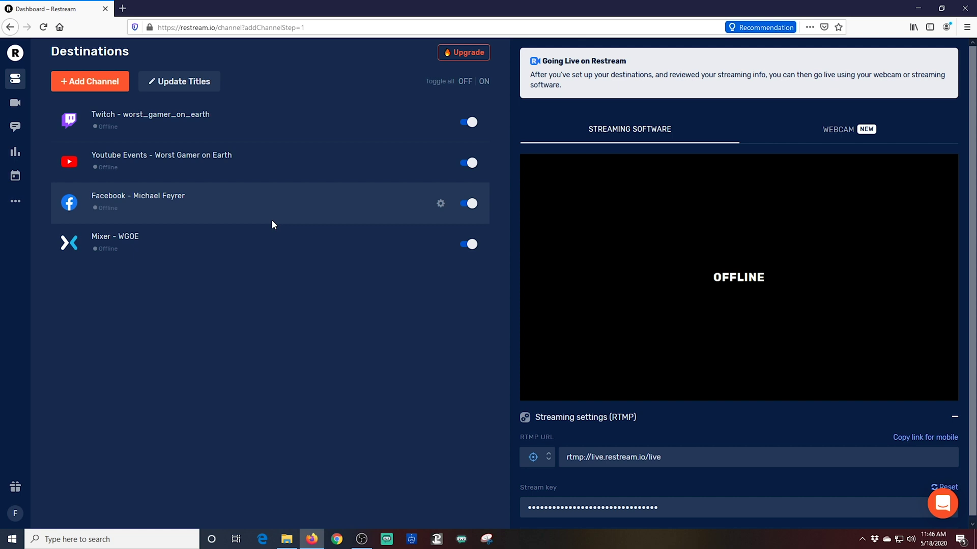
click(101, 83)
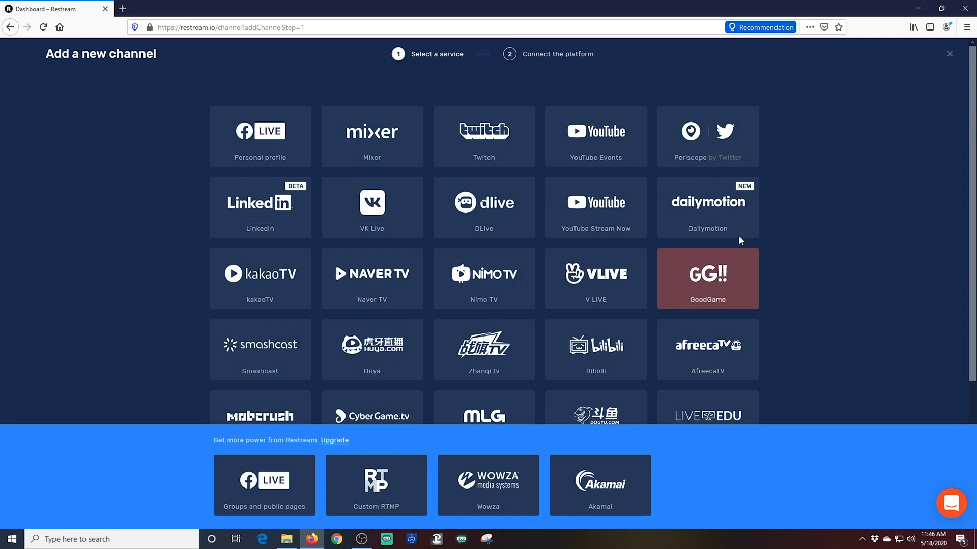
- Add Periscope as a Restream channel via Twitter login, decline saving the login, and authorize Restream.io
click(707, 157)
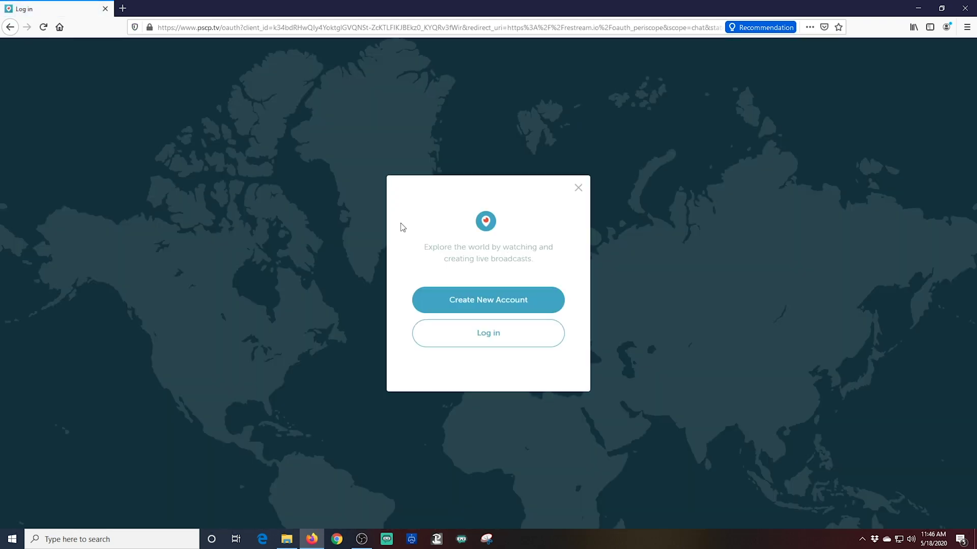
click(488, 336)
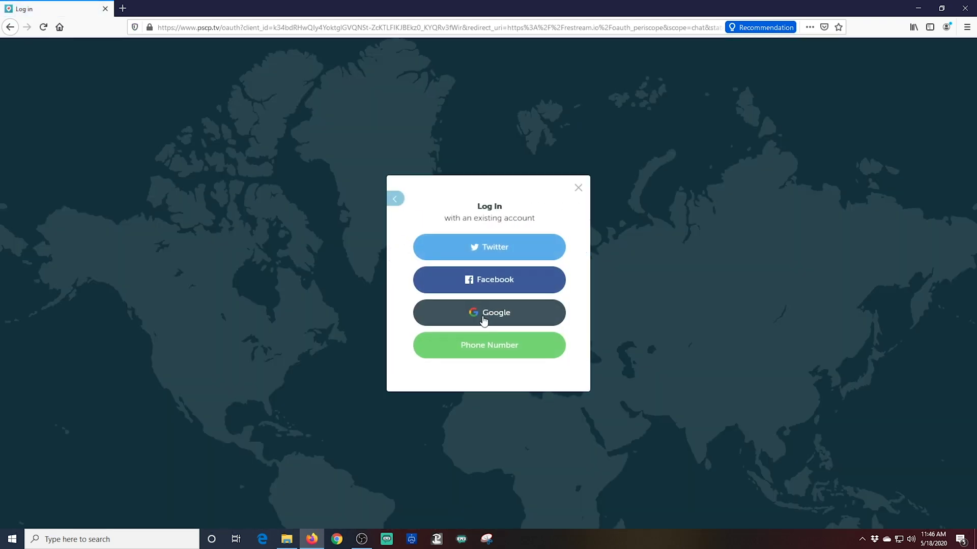
click(517, 255)
key(Tab)
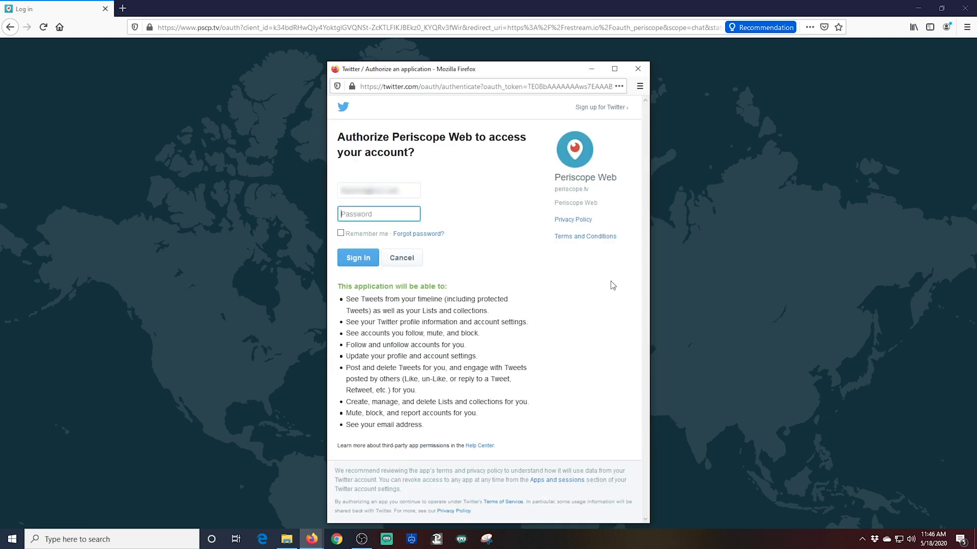
click(357, 258)
text(••••••••••)
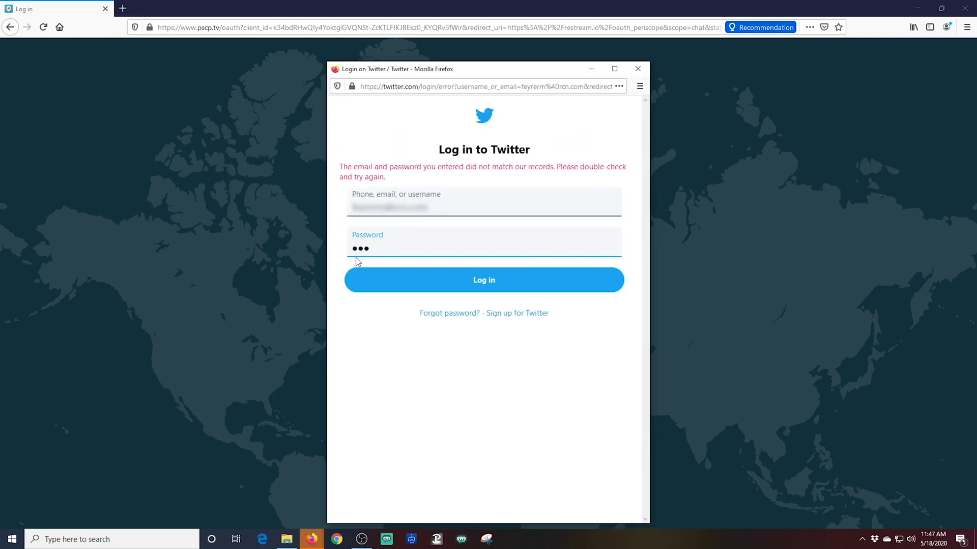
key(Return)
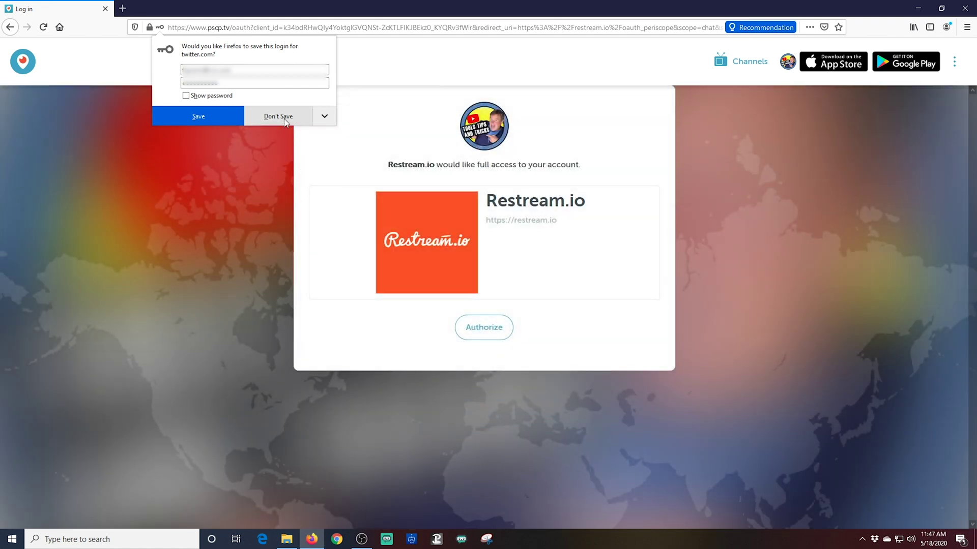
click(283, 118)
click(491, 329)
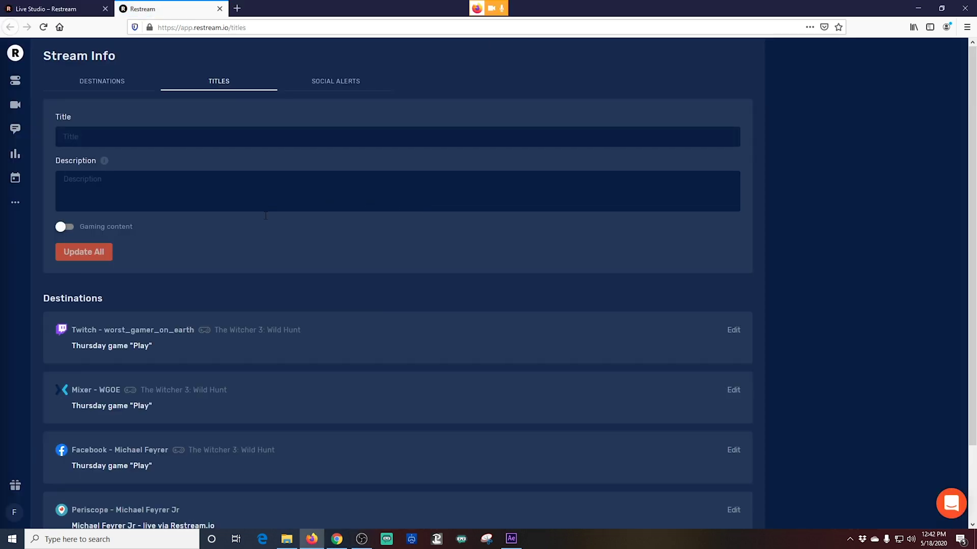
- Enter the stream title 'Monday is a great day to stream!' on the Titles tab
scroll(318, 233, down, 2)
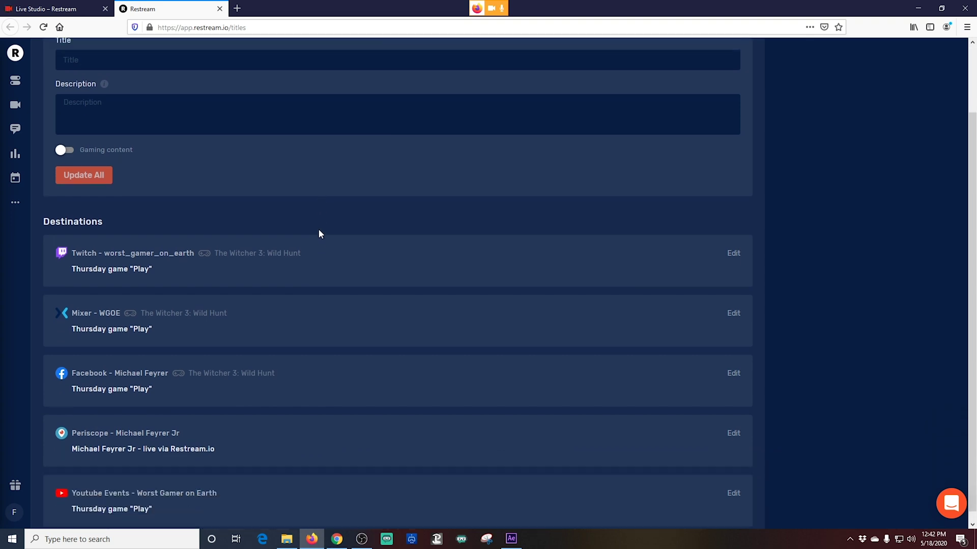
scroll(319, 233, up, 2)
click(229, 137)
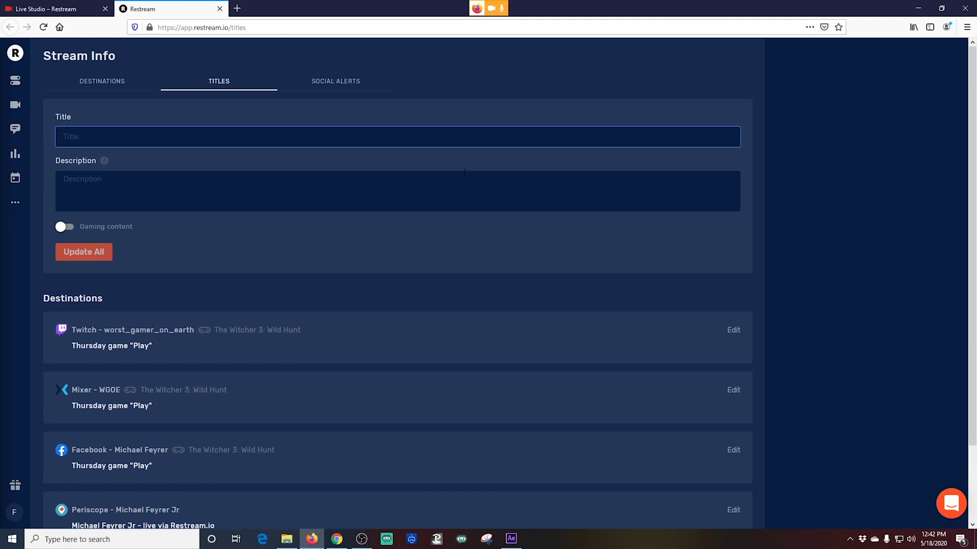
text(Monday is a great day to stream!)
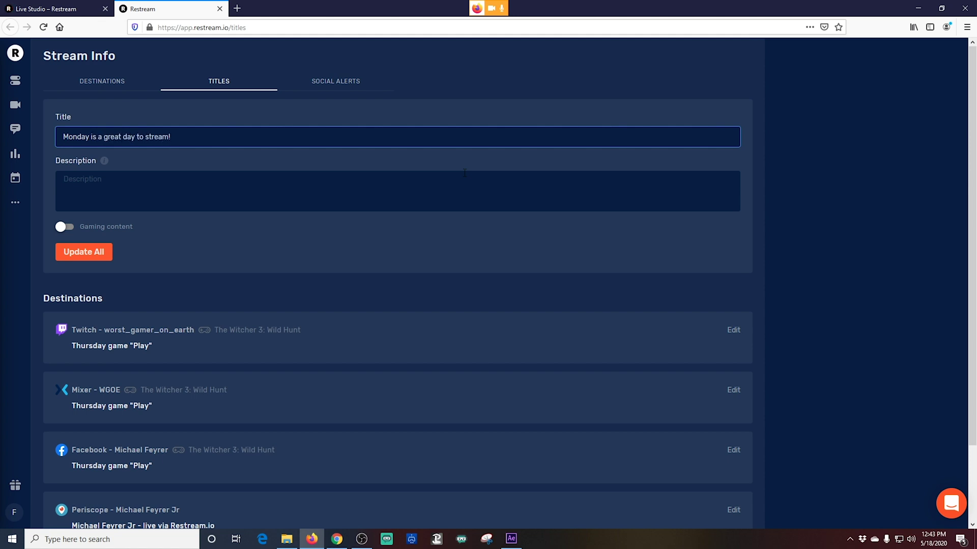
- Write the fun-stream description and correct the misspelled word to 'Join'
click(463, 174)
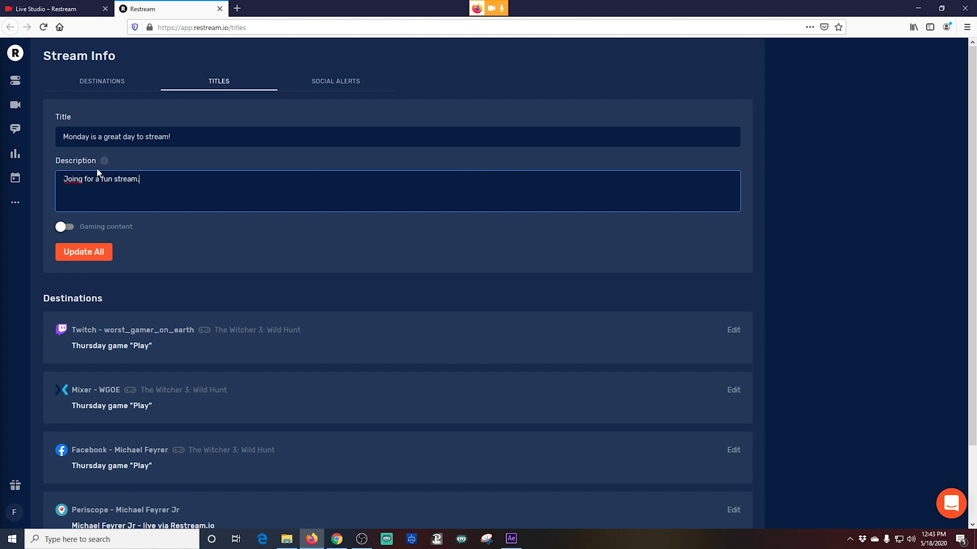
right_click(77, 178)
click(90, 207)
- Mark it as gaming content with The Witcher 3: Wild Hunt and update all destinations
click(74, 223)
click(114, 270)
text(the)
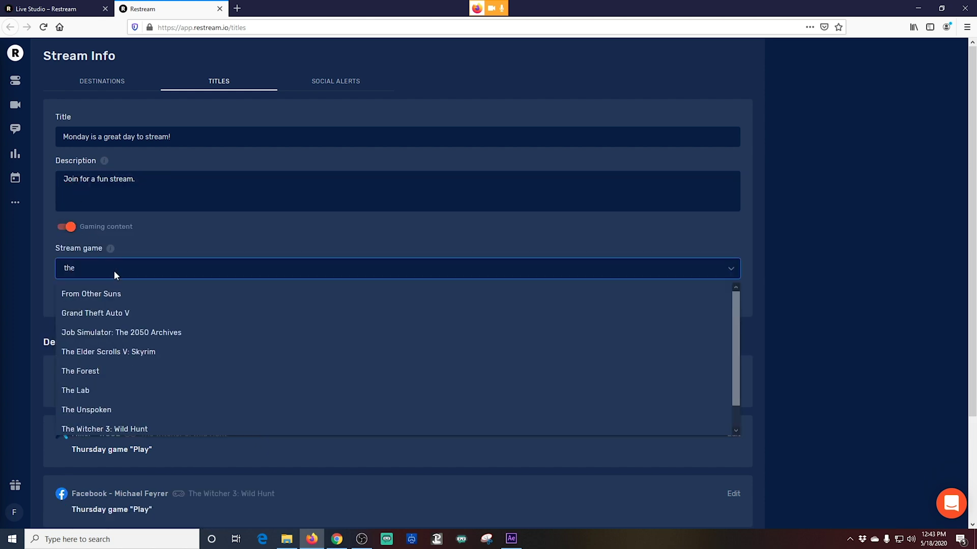
text( witcher)
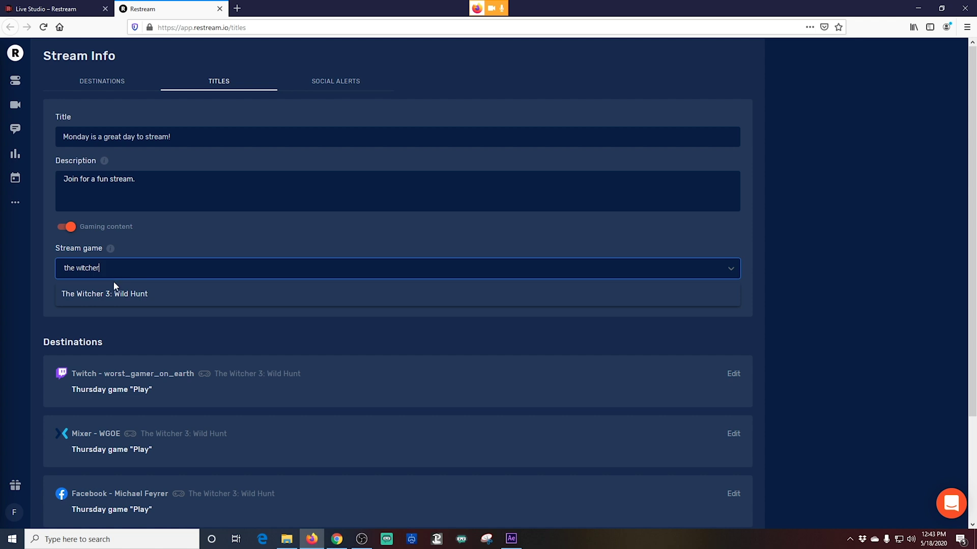
click(128, 294)
click(93, 296)
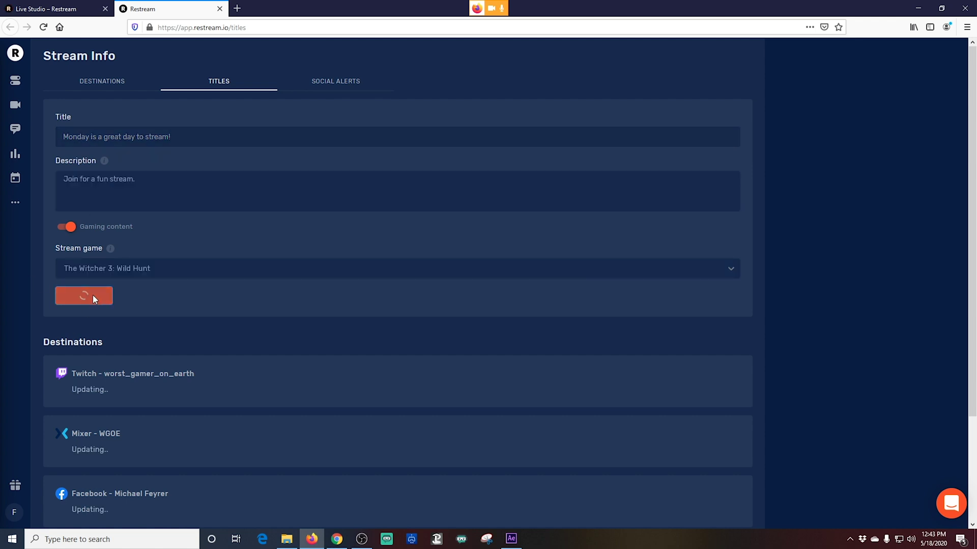
- Review the updated titles, opening and closing the Youtube Events title editor
scroll(334, 326, down, 3)
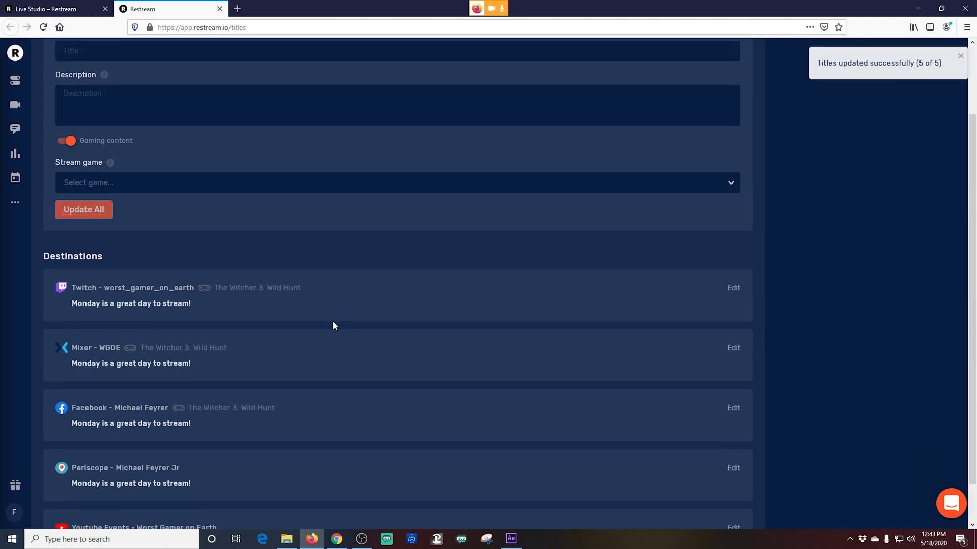
scroll(334, 326, up, 2)
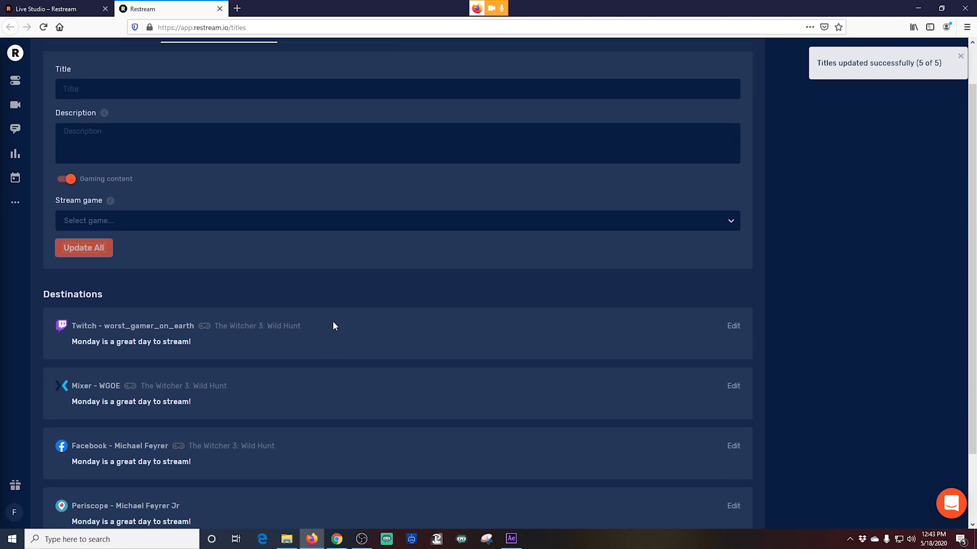
scroll(334, 326, down, 2)
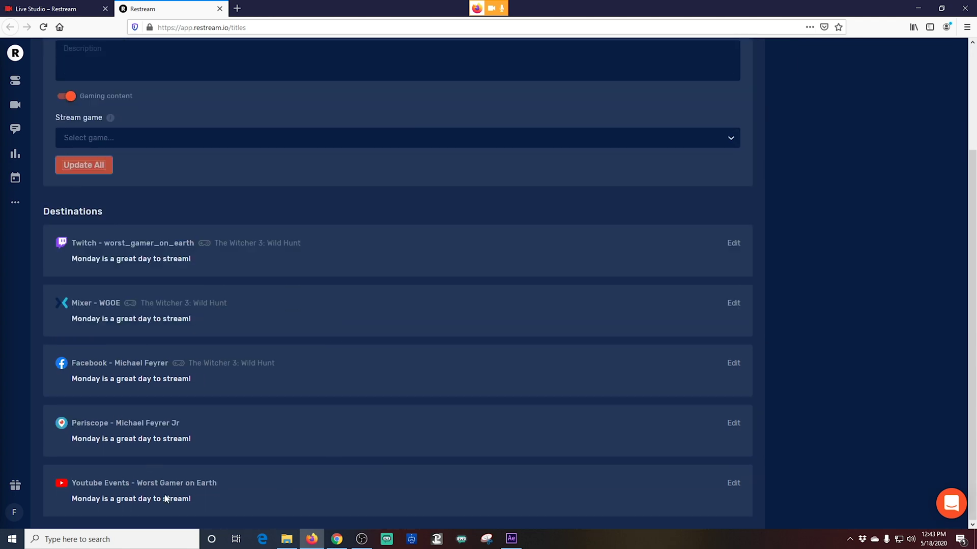
click(733, 488)
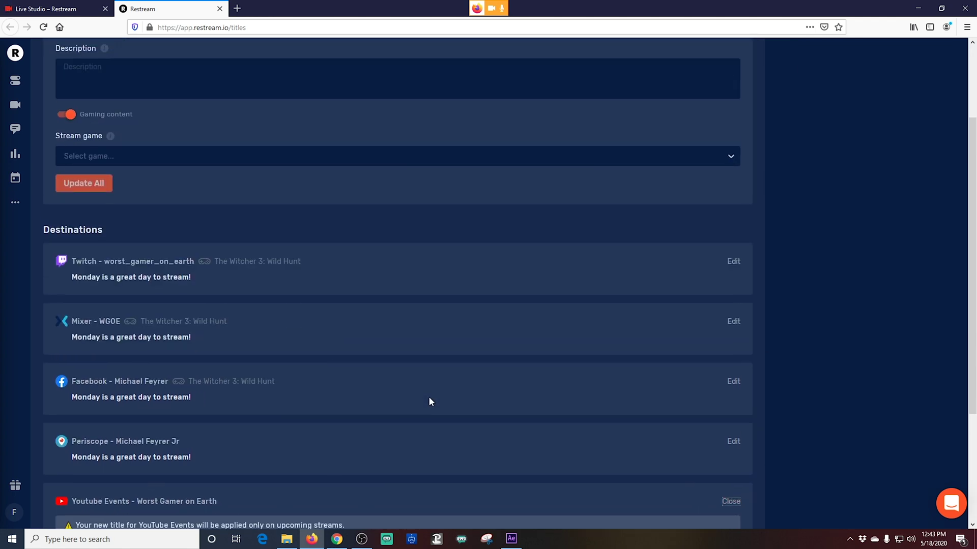
scroll(429, 397, down, 3)
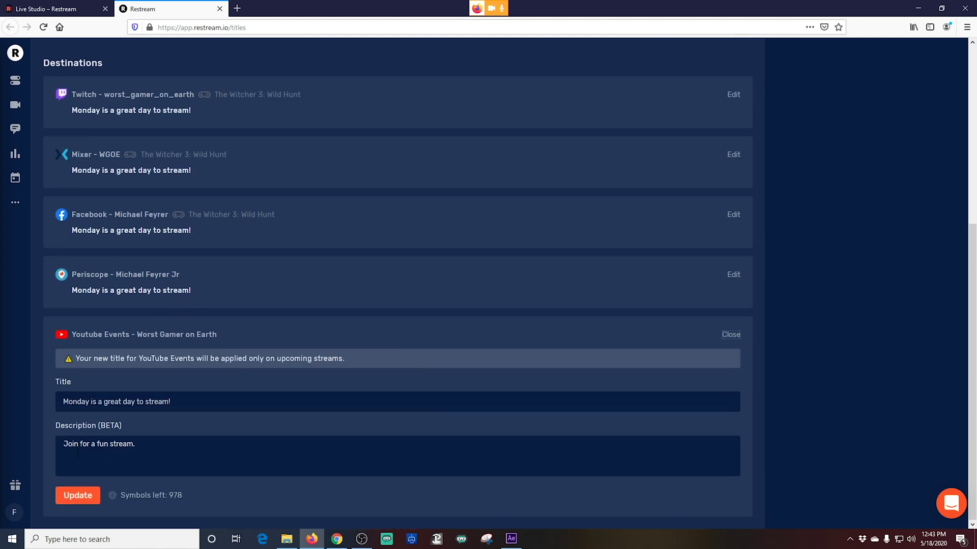
click(731, 334)
scroll(565, 316, up, 3)
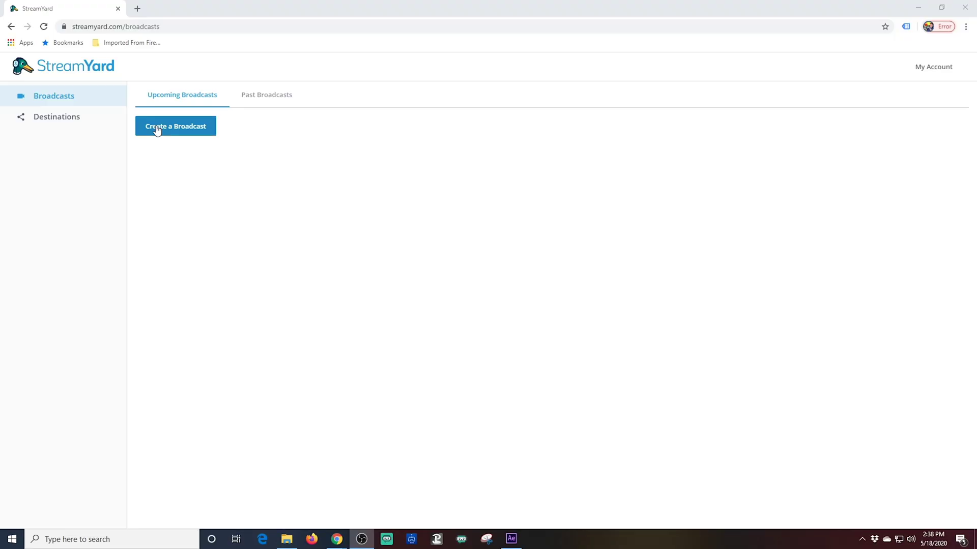
- Create a Facebook and YouTube broadcast titled Tutorial with a description, scheduled for later
click(156, 128)
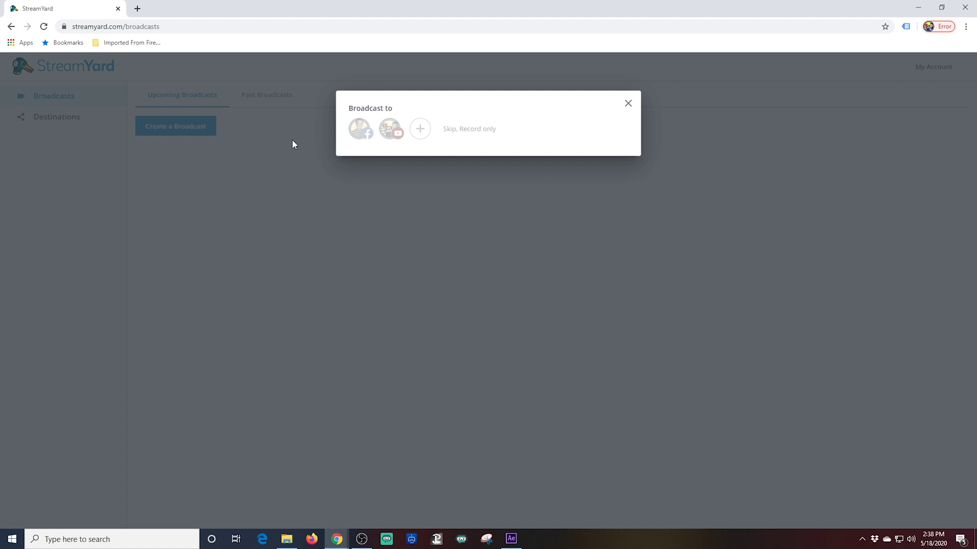
click(358, 129)
click(389, 130)
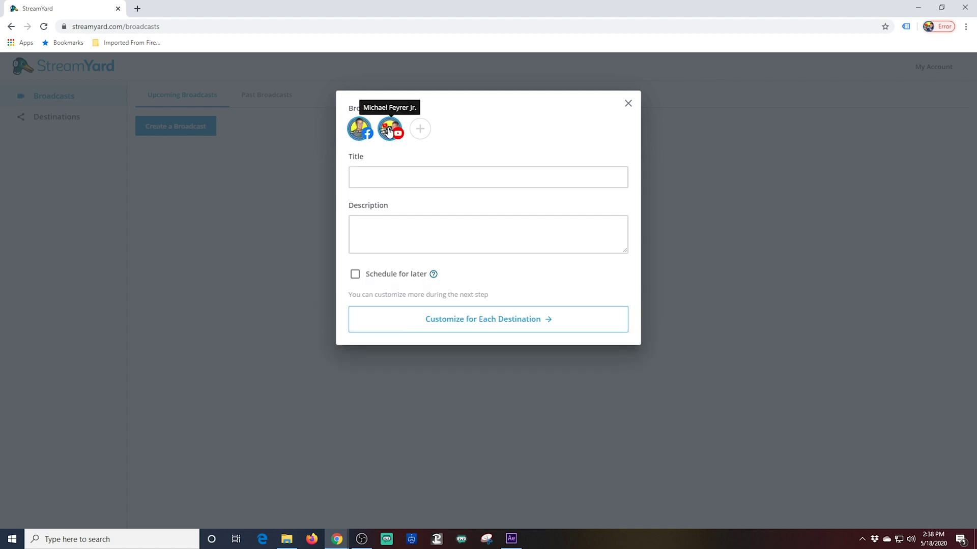
click(387, 179)
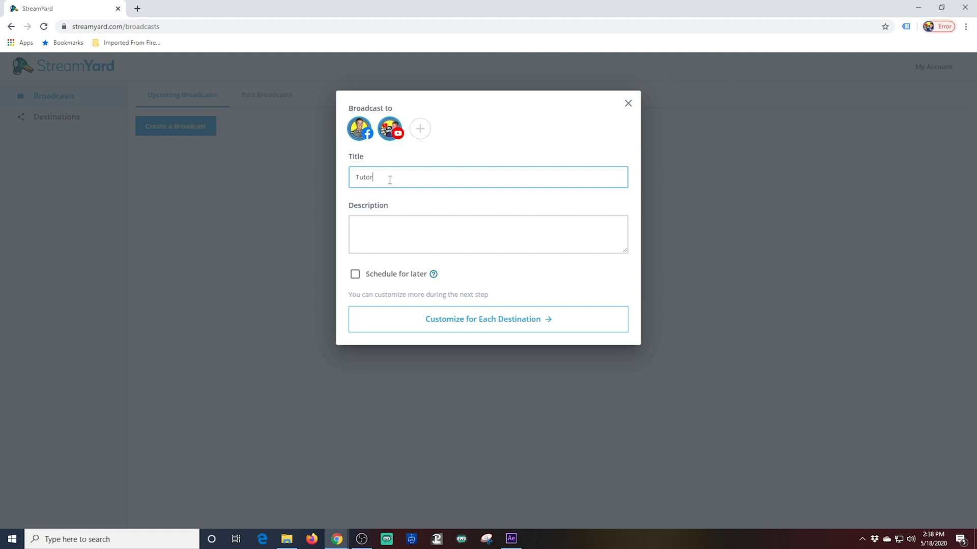
key(Tab)
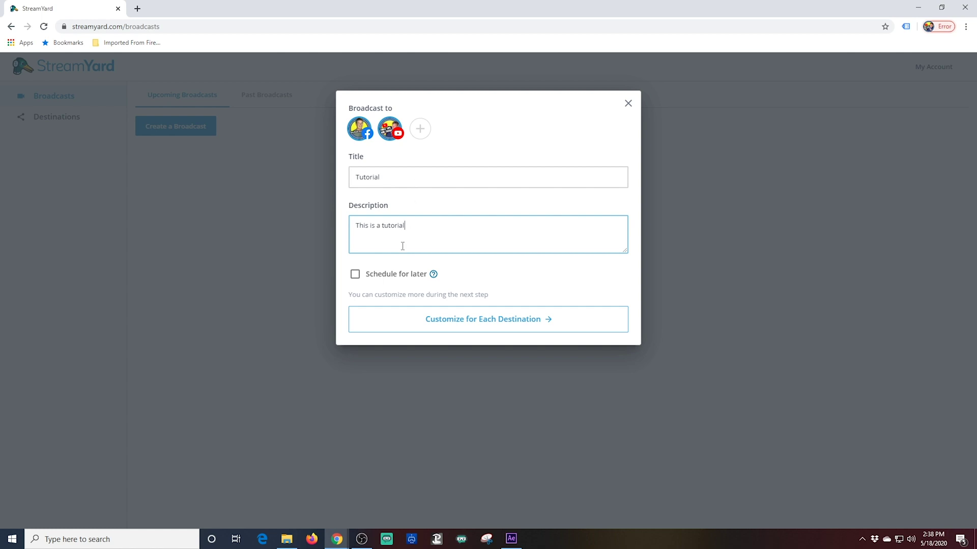
click(355, 277)
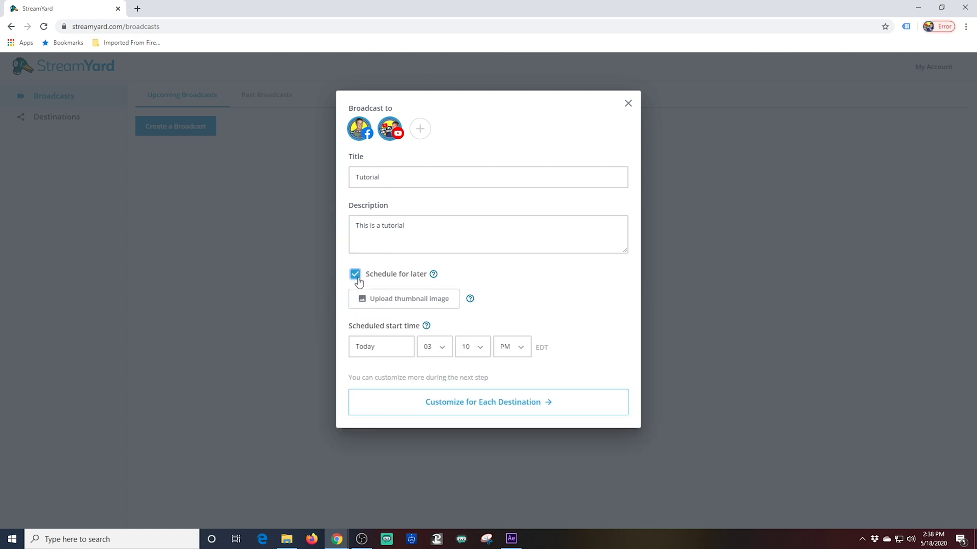
- Upload the Wogo thumb image as the broadcast thumbnail and accept its crop
click(437, 304)
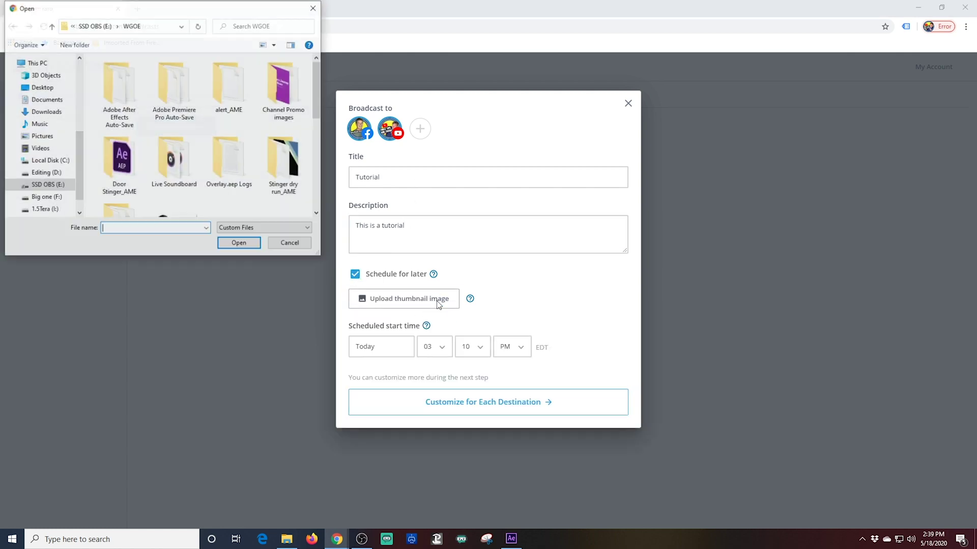
scroll(316, 84, down, 1)
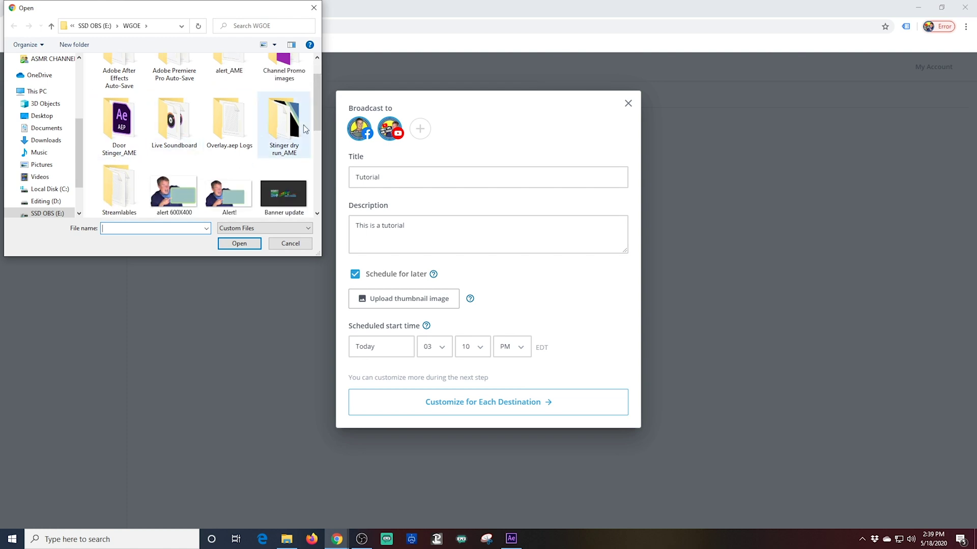
scroll(303, 124, down, 5)
scroll(307, 200, up, 3)
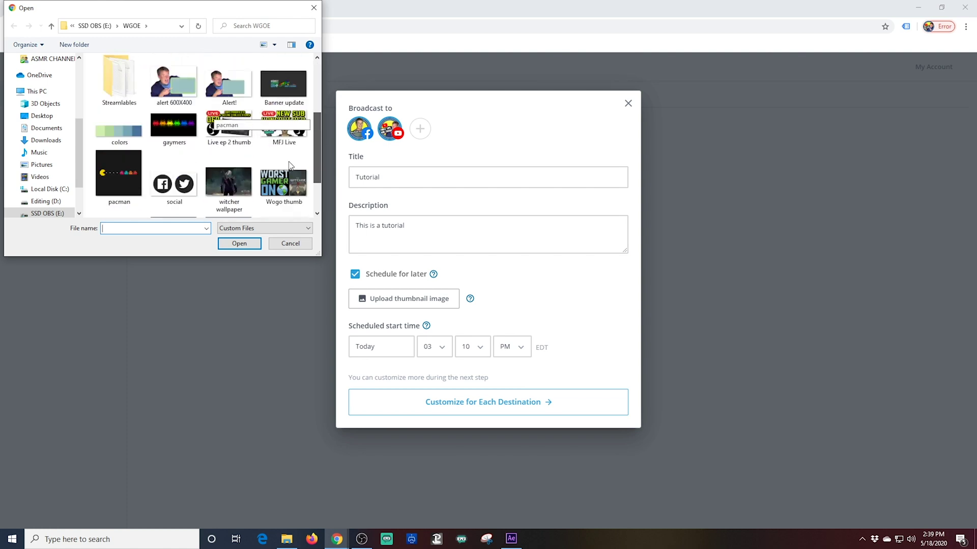
scroll(288, 176, down, 2)
click(284, 144)
click(240, 243)
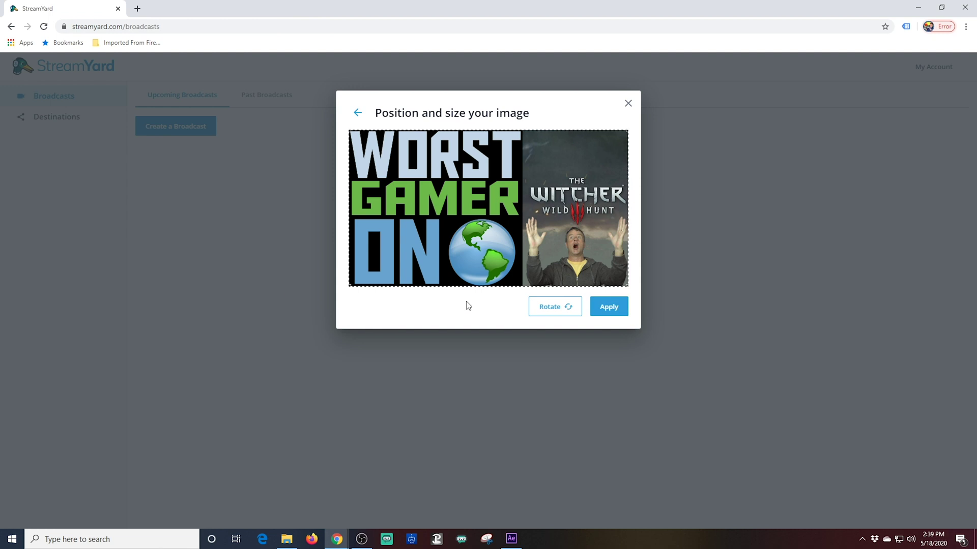
click(602, 308)
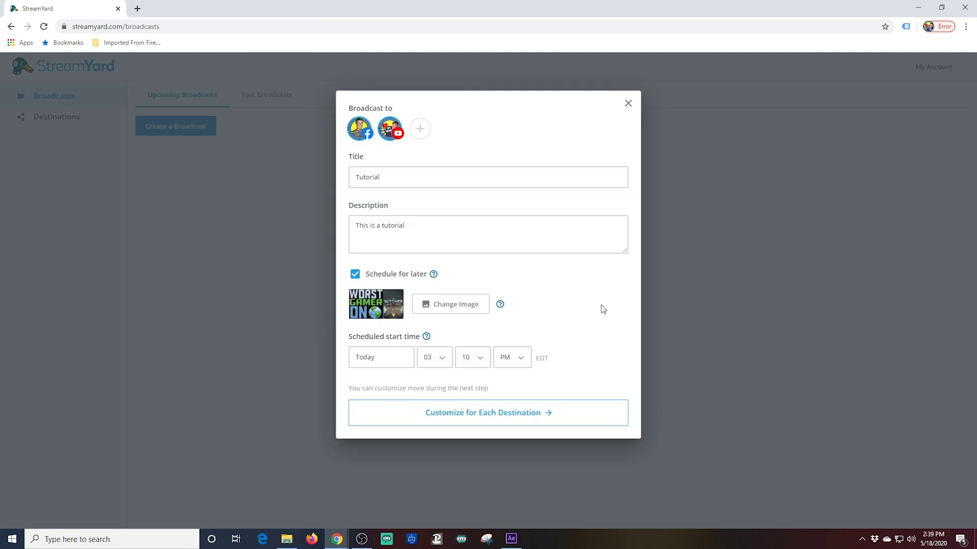
- Check the Facebook and YouTube destination settings, keep YouTube Public, and create the broadcast
click(516, 415)
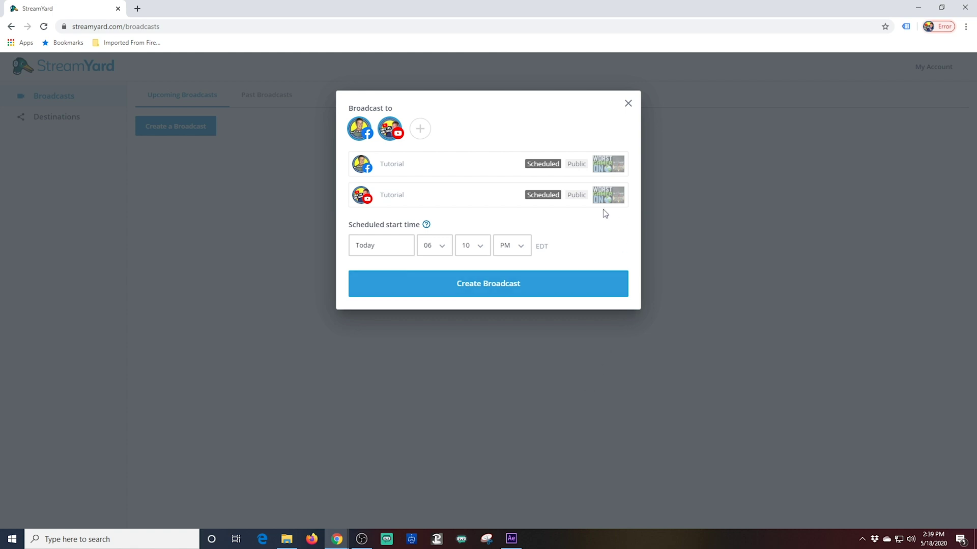
click(373, 168)
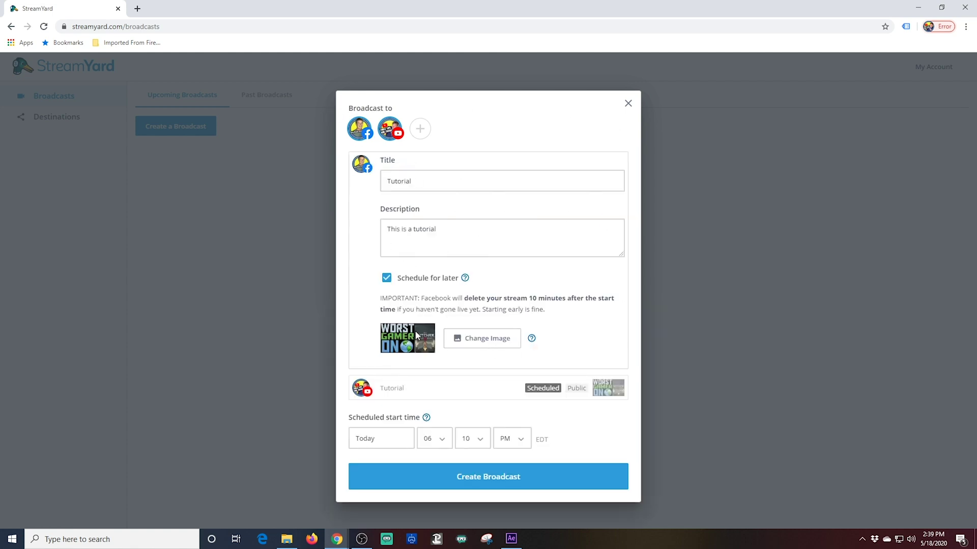
click(364, 389)
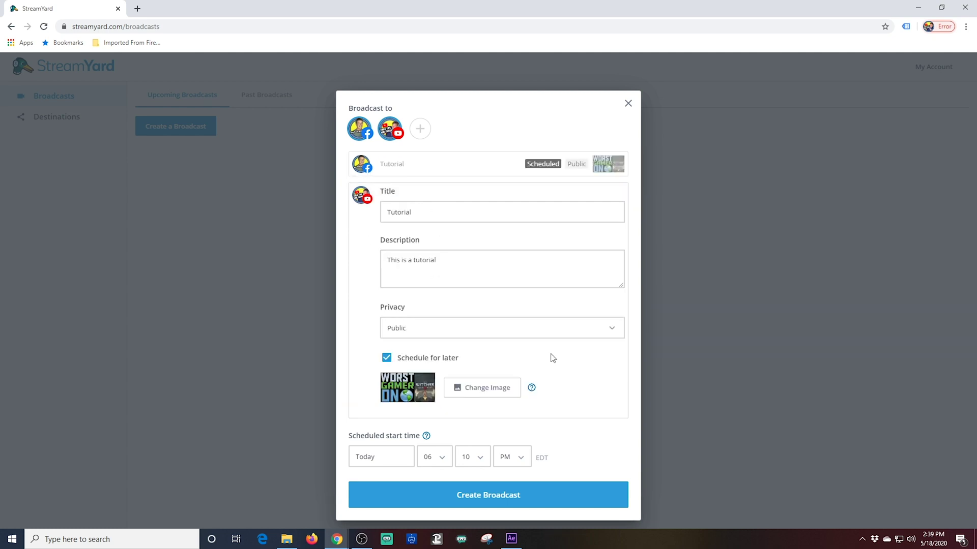
click(615, 328)
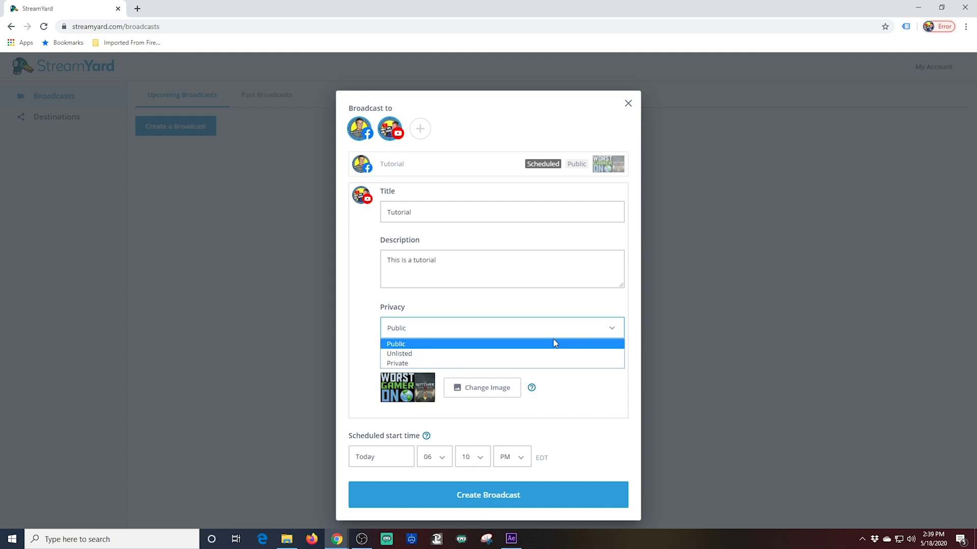
click(575, 390)
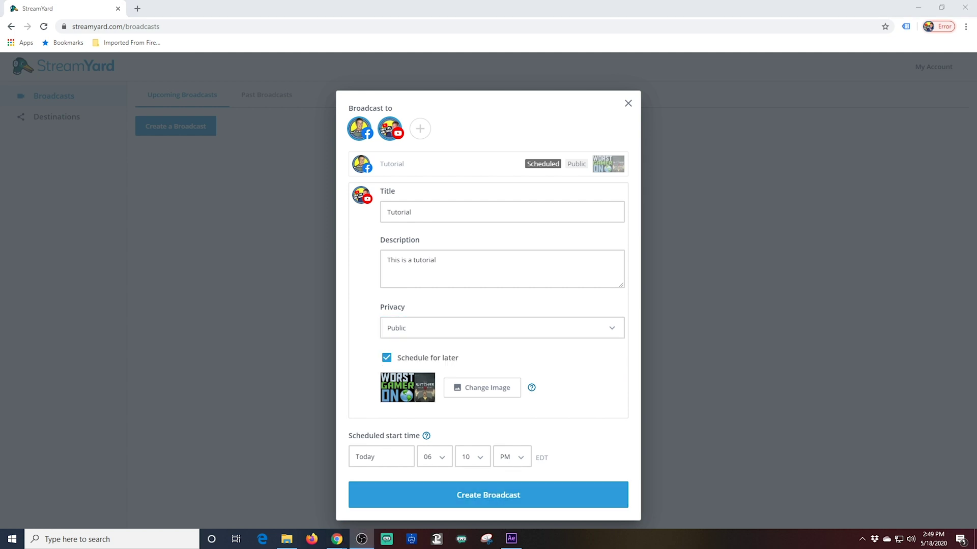
click(427, 496)
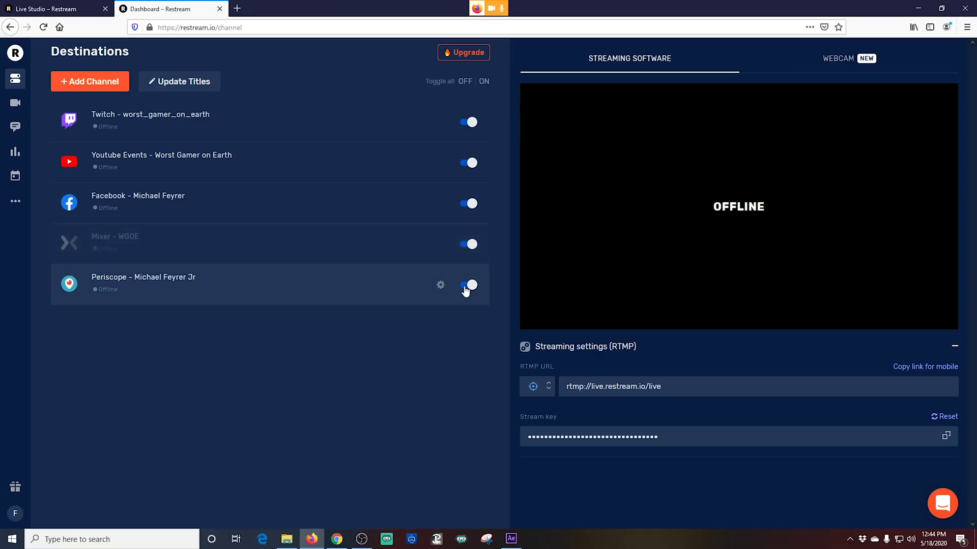
- Switch on the Periscope channel and enter Restream's Live Studio from the Webcam option
click(466, 287)
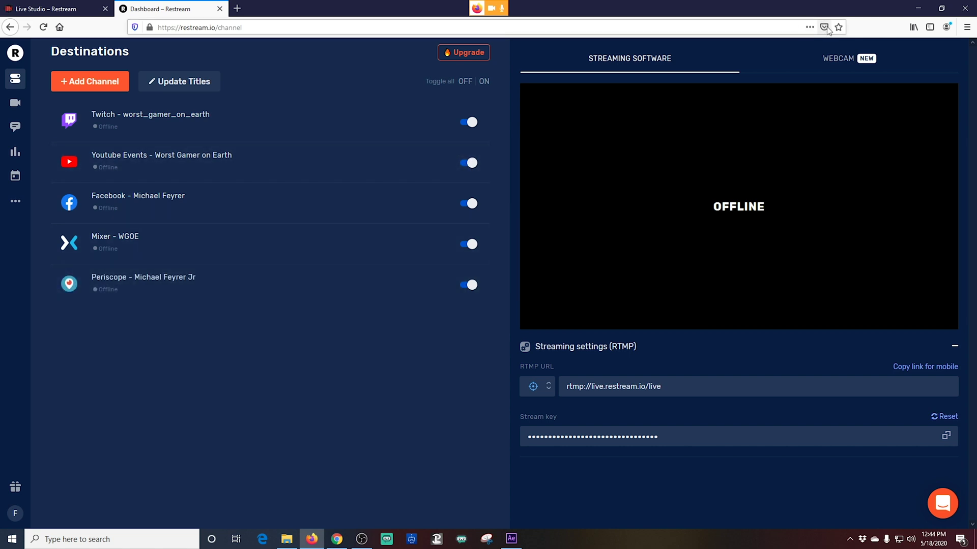
click(831, 60)
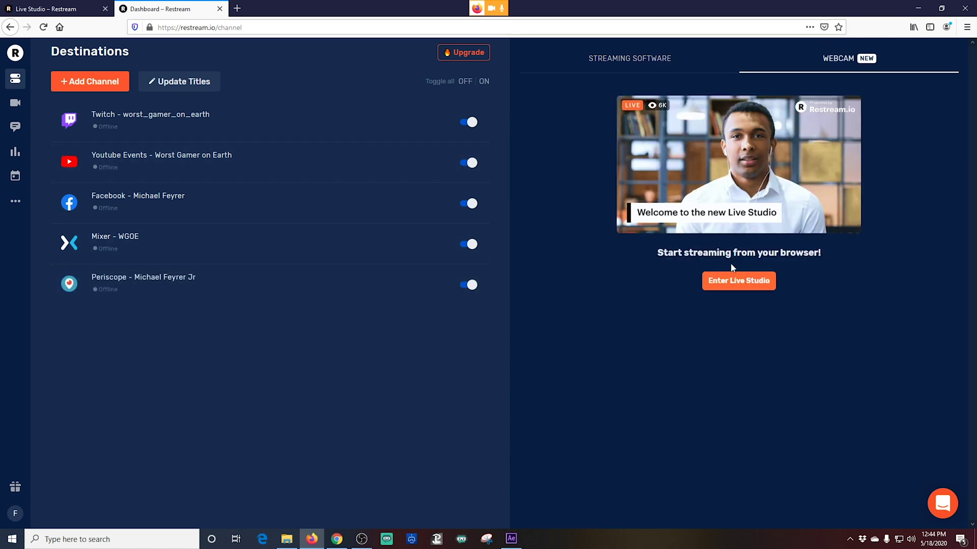
click(738, 283)
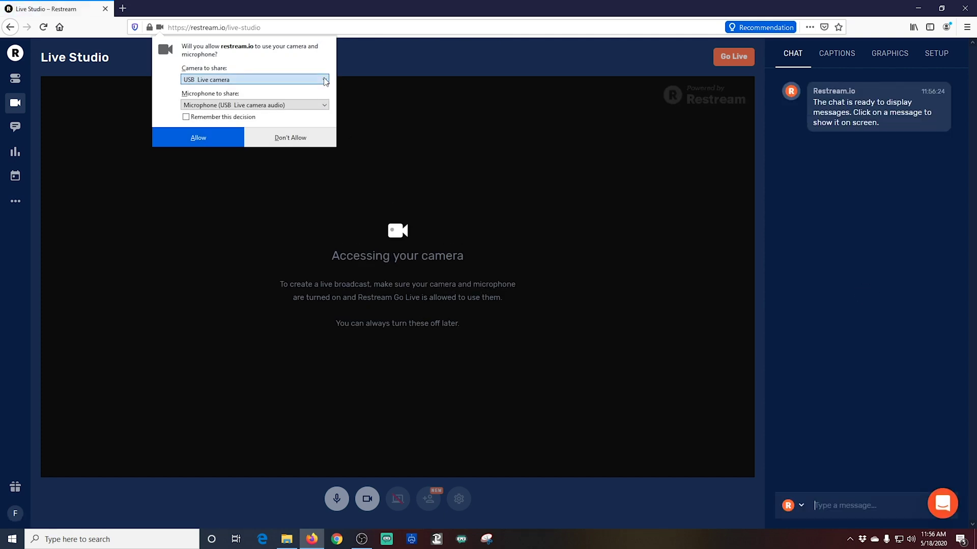
- Share the Cam Link camera and Cam Link digital audio interface microphone with the studio
click(326, 81)
click(290, 111)
click(324, 105)
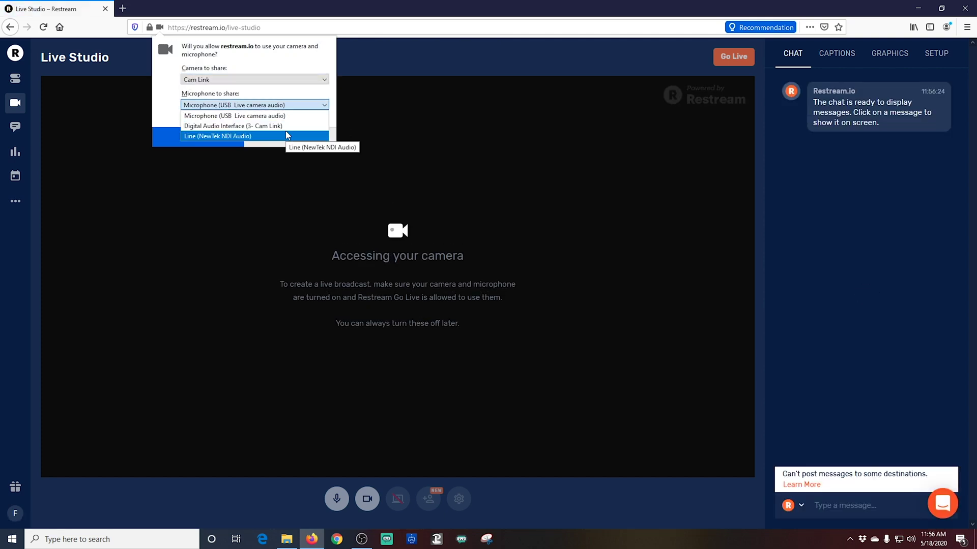
click(288, 100)
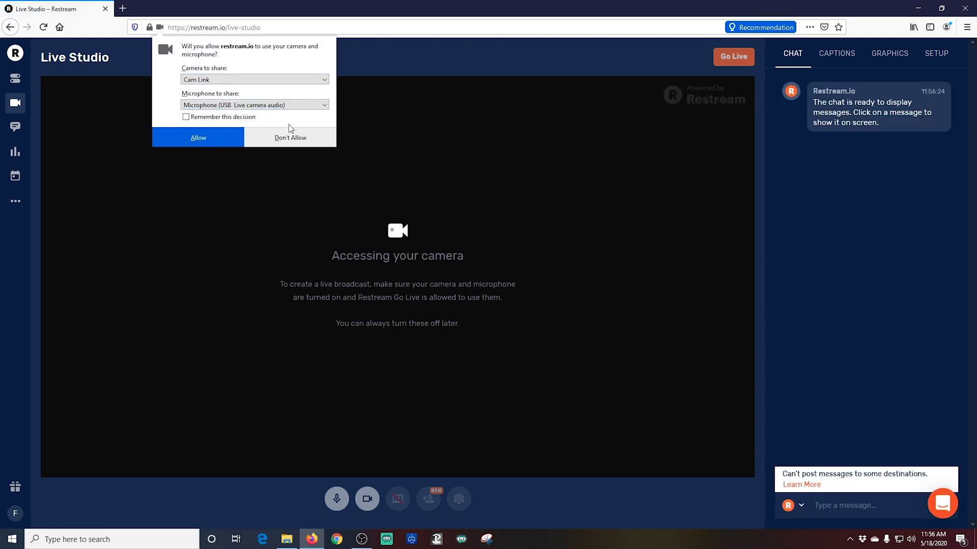
click(322, 104)
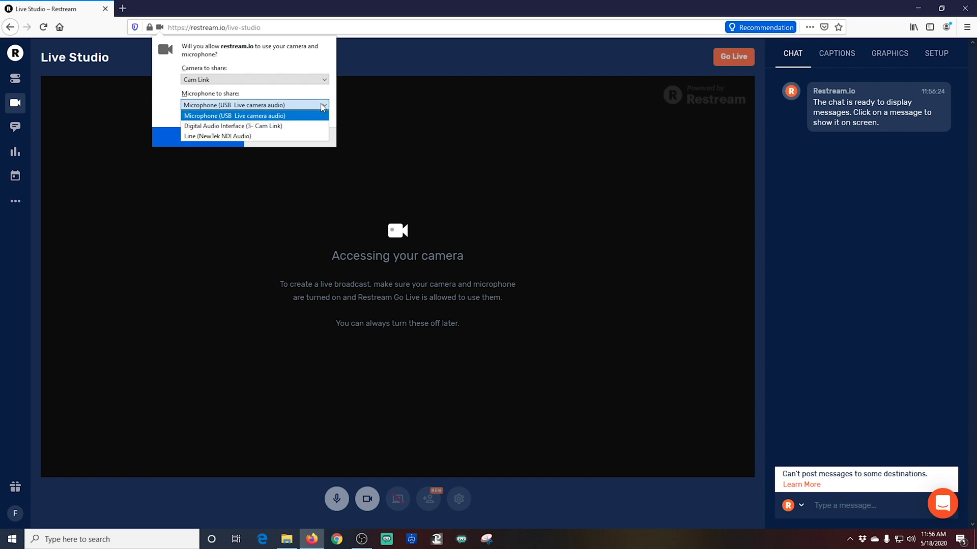
click(303, 127)
click(211, 140)
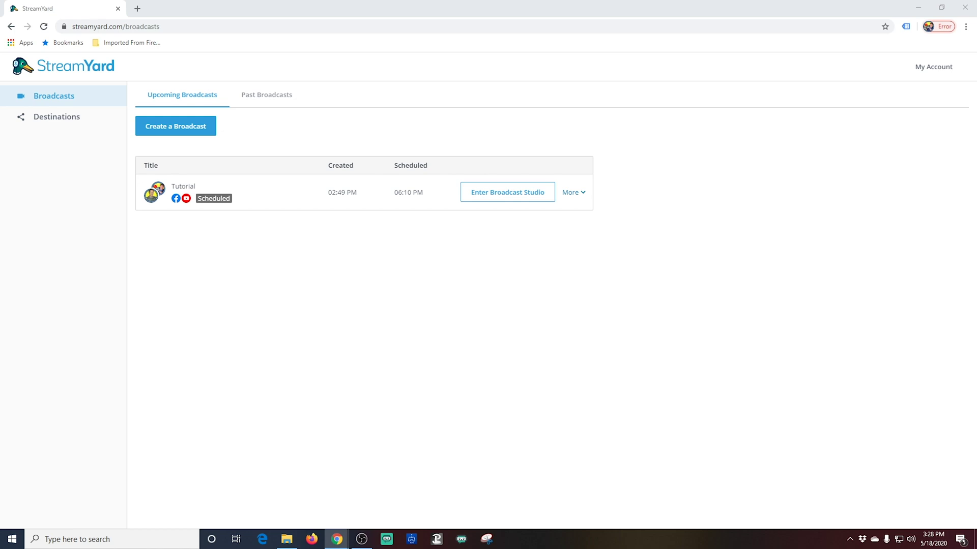
- Enter the Tutorial studio, allow microphone and camera access, and enter a display name
click(523, 196)
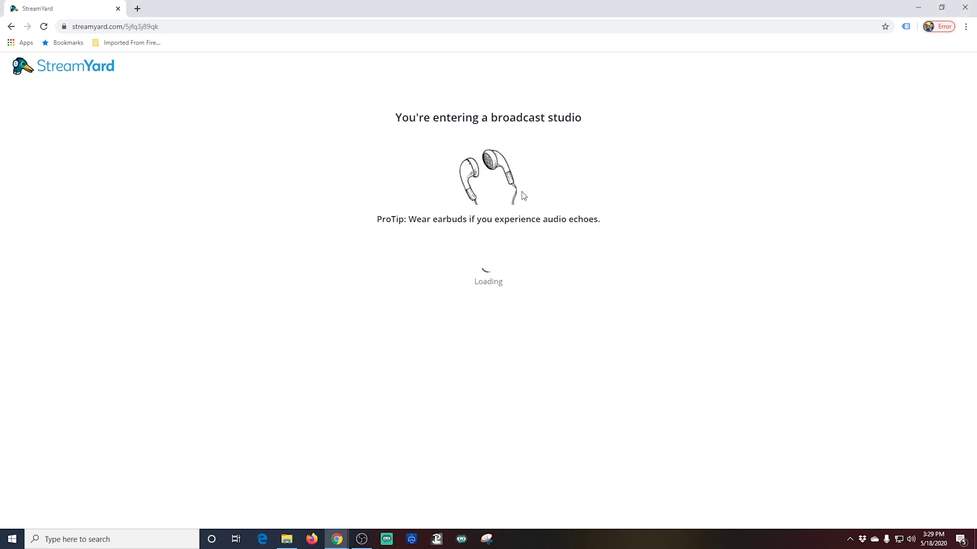
click(462, 316)
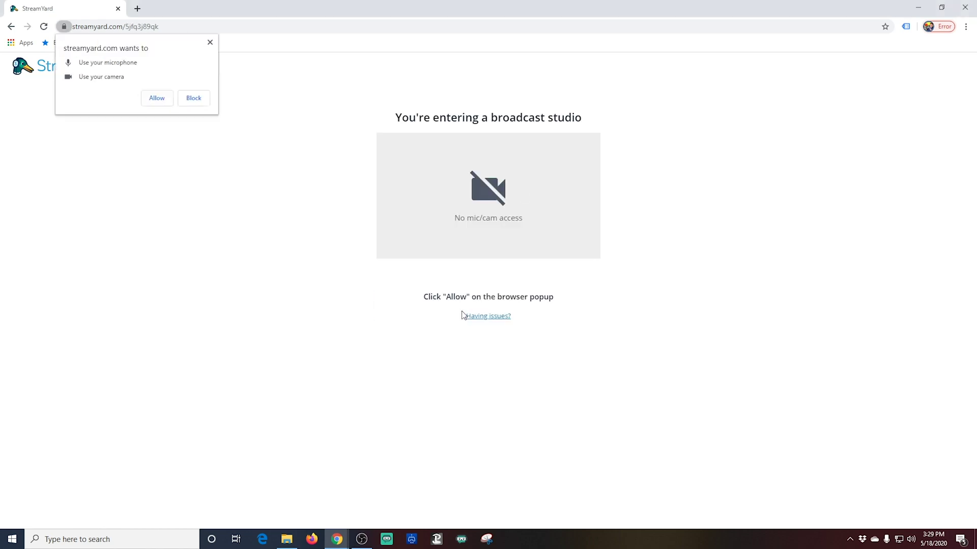
click(161, 98)
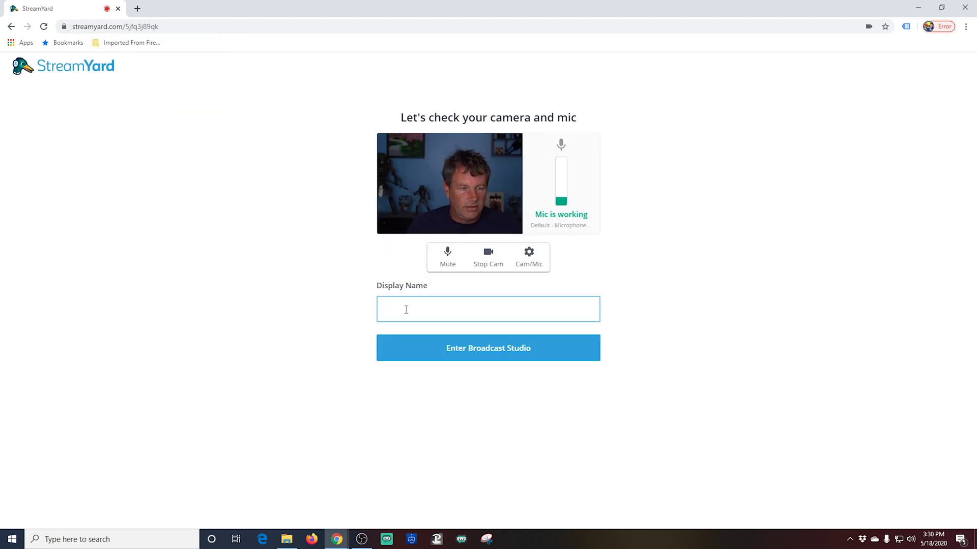
text(Mike)
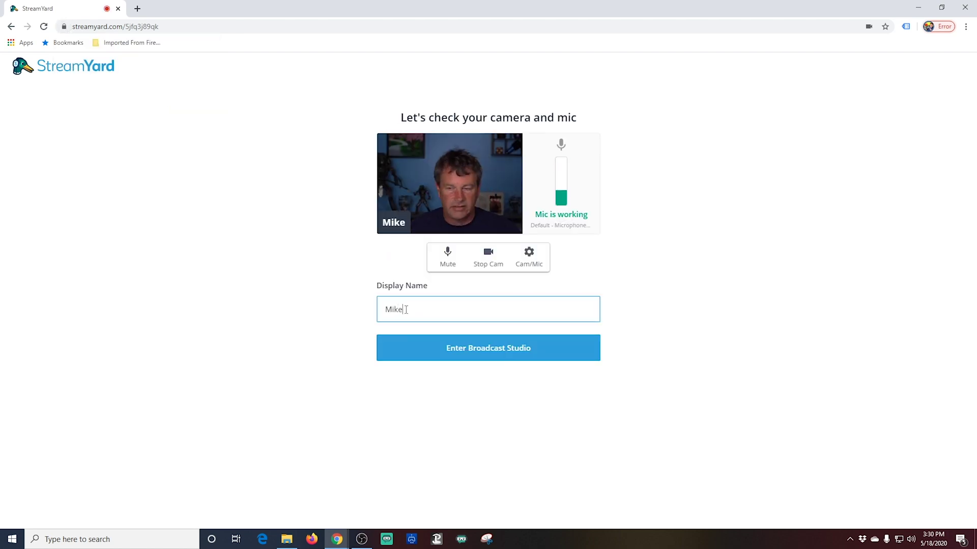
key(shift+Tab)
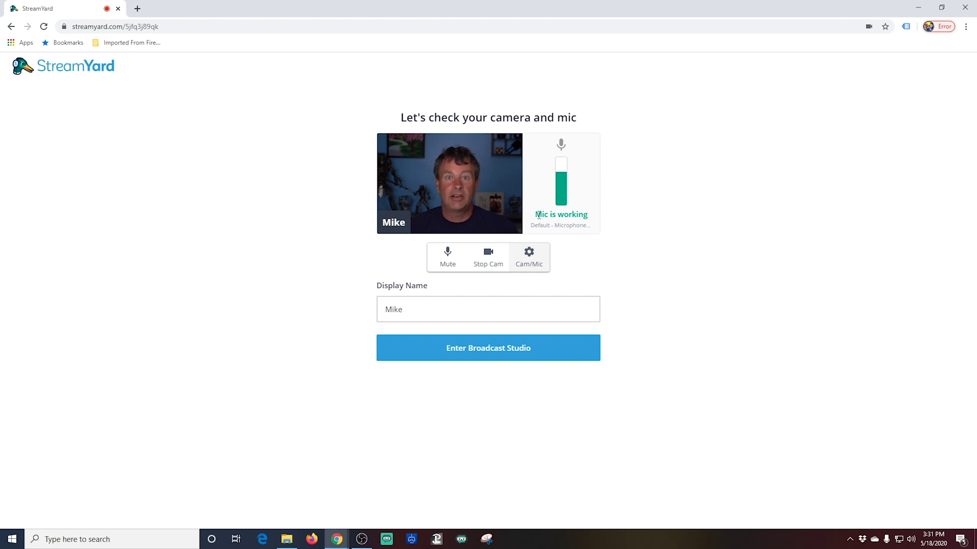
- Set the camera resolution to High Definition (720p) in the Cam/Mic settings
click(530, 268)
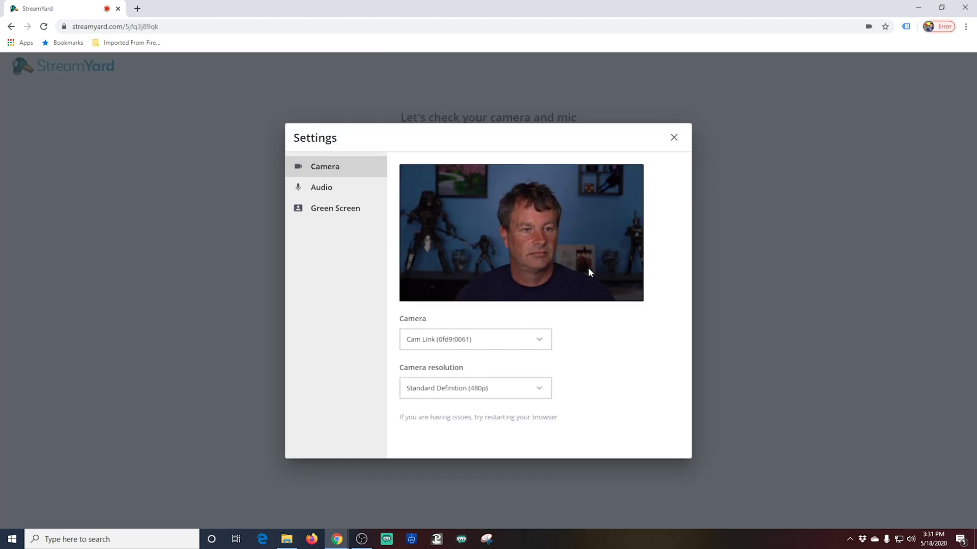
click(542, 340)
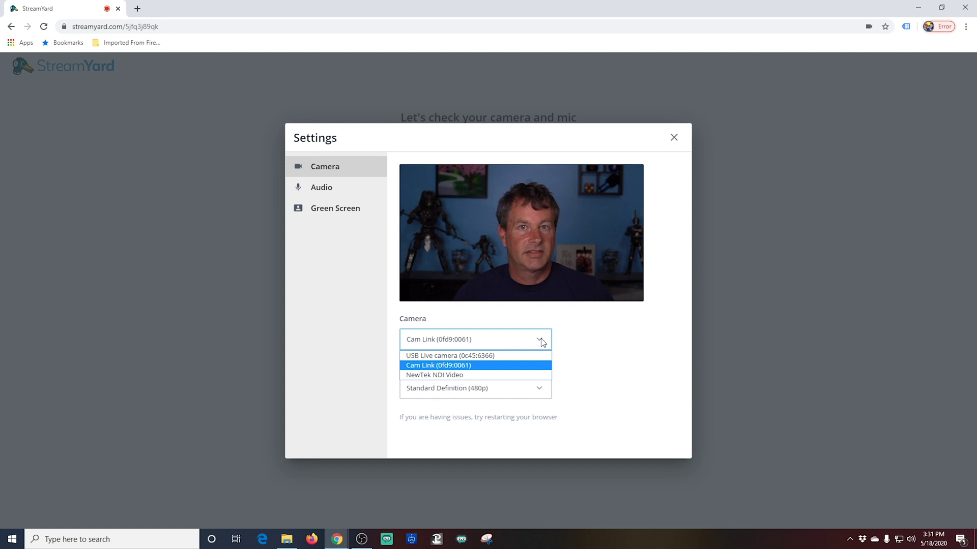
click(574, 342)
click(541, 388)
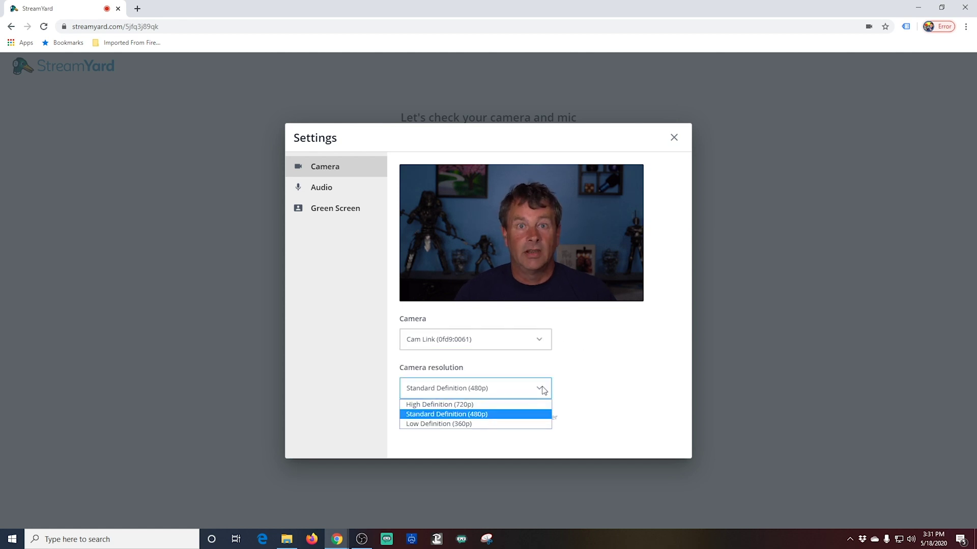
click(523, 405)
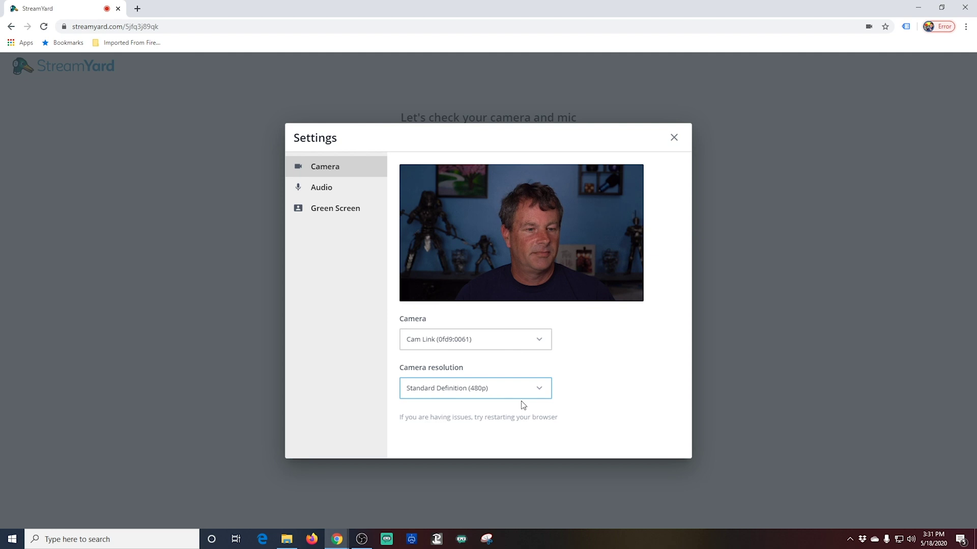
- Choose the Digital Audio Interface as microphone, play a test sound, and close Settings
click(328, 194)
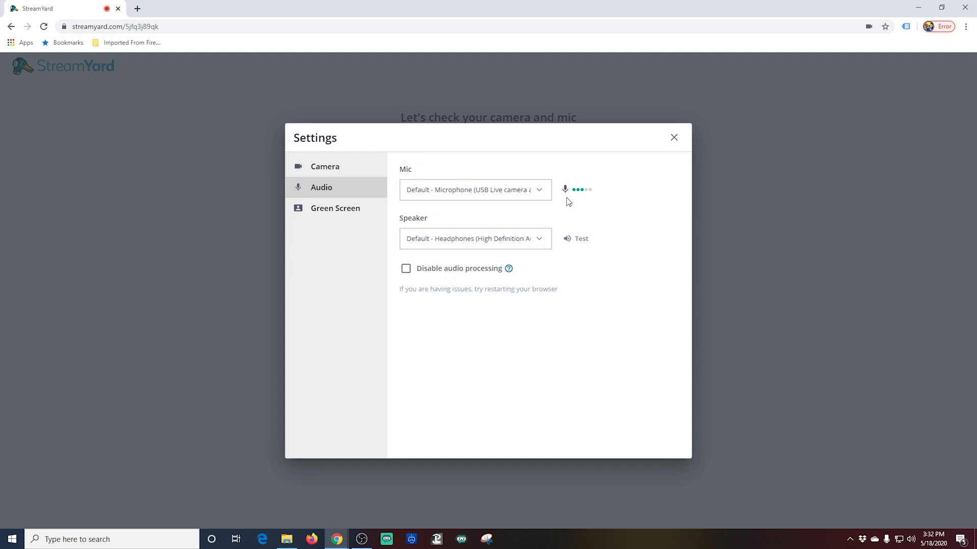
click(541, 192)
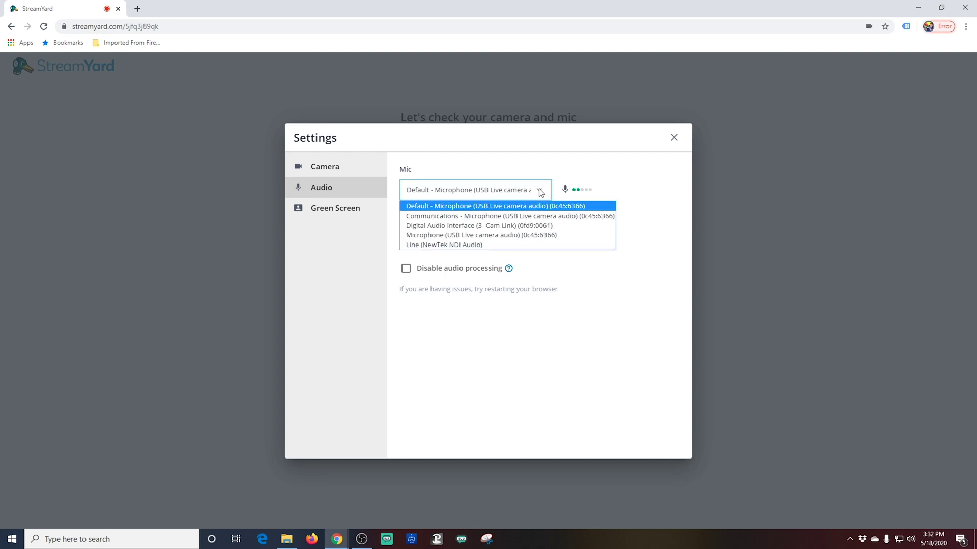
click(524, 225)
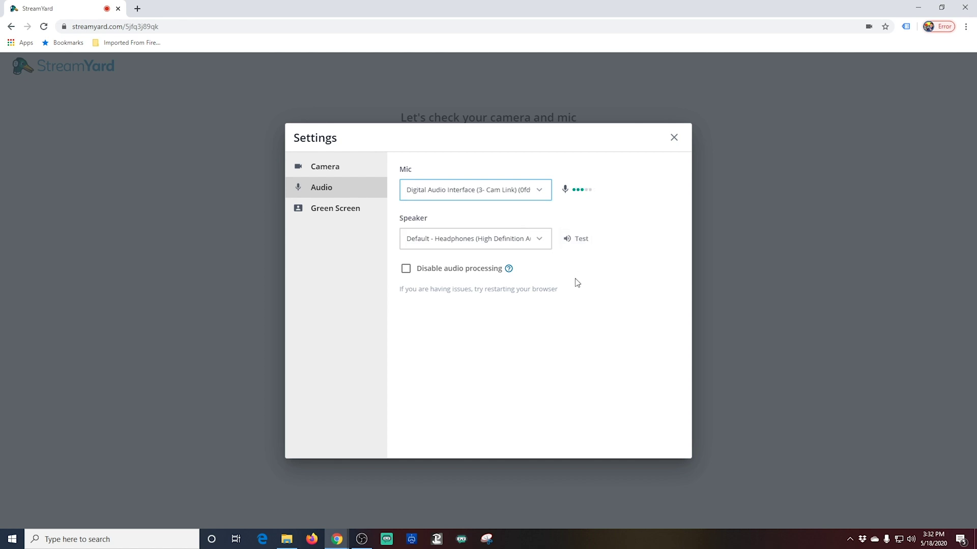
click(565, 243)
mouse_move(511, 273)
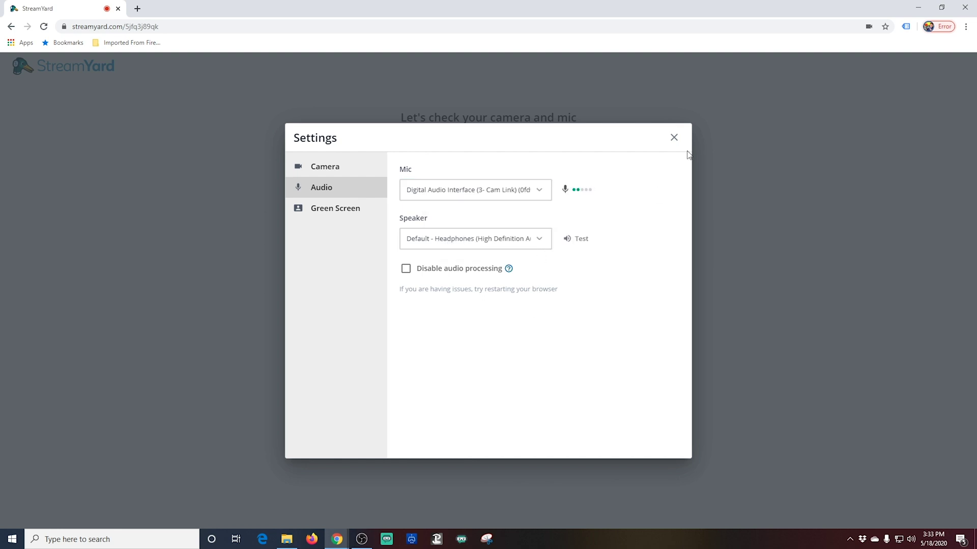
click(674, 138)
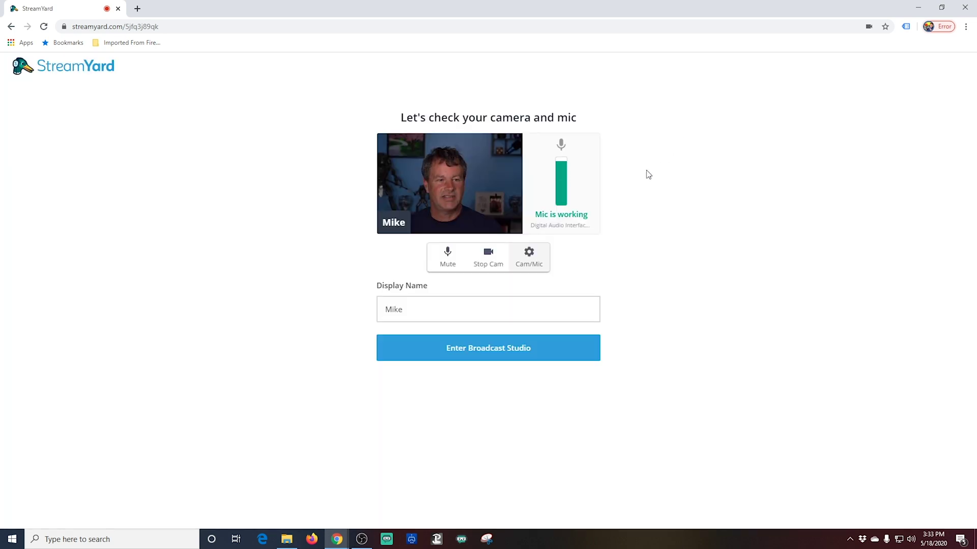
- Enter StreamYard's broadcast studio for the Tutorial broadcast from the camera and mic check page
click(539, 339)
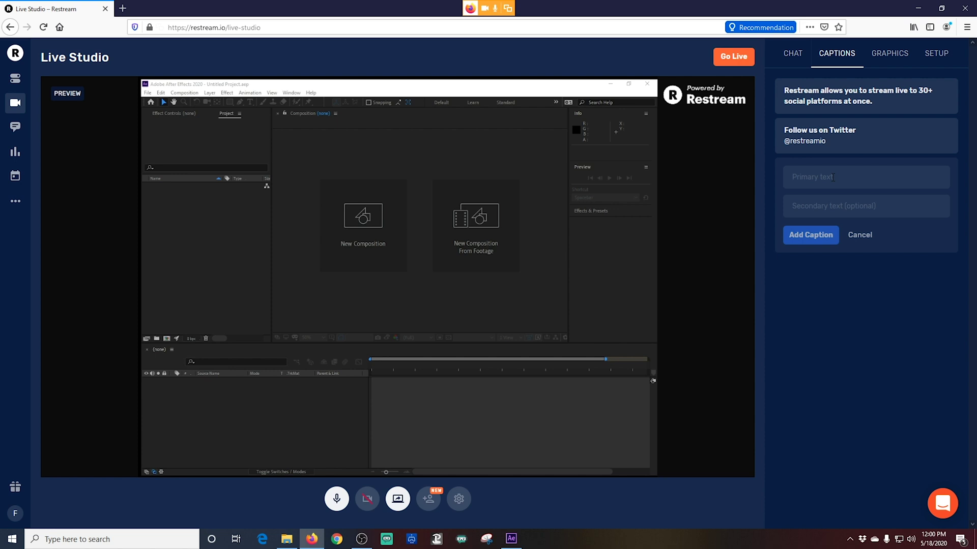
- Add a caption 'Restream IO Rocks' with secondary text 'For' and show it on stream
text(Restream IO Rocks)
click(847, 208)
text(For Multistreaming!)
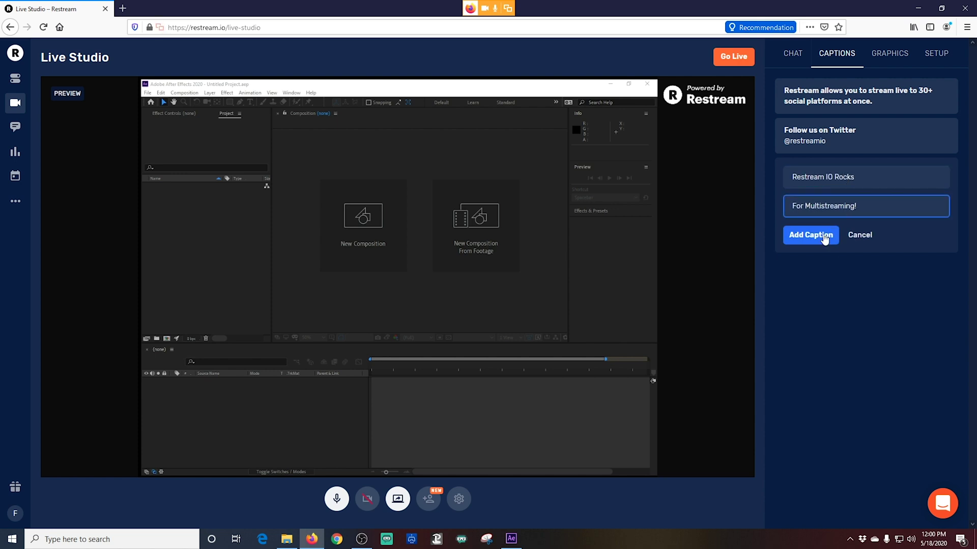
click(825, 239)
click(872, 135)
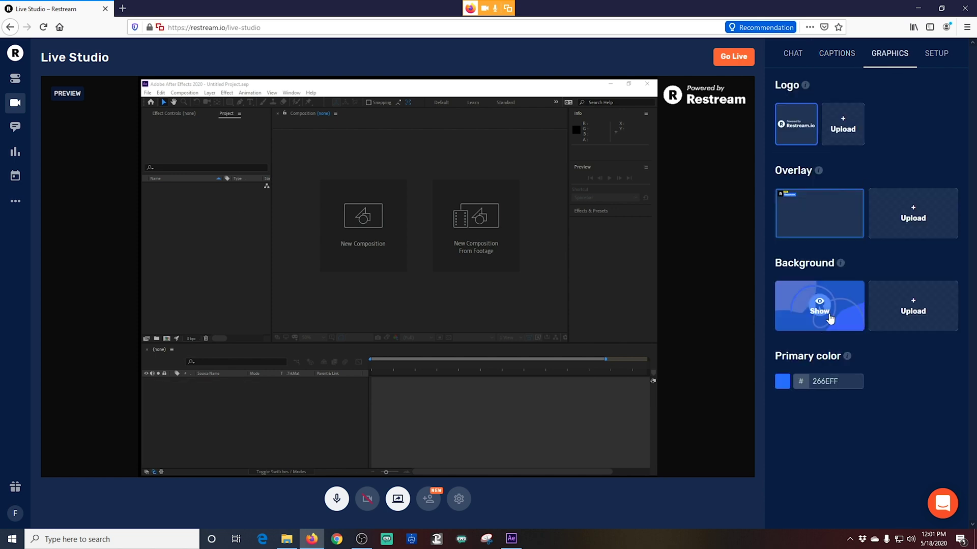
- Apply the Restream background graphic, stop screen sharing and remove the overlay from the preview
click(828, 315)
click(397, 499)
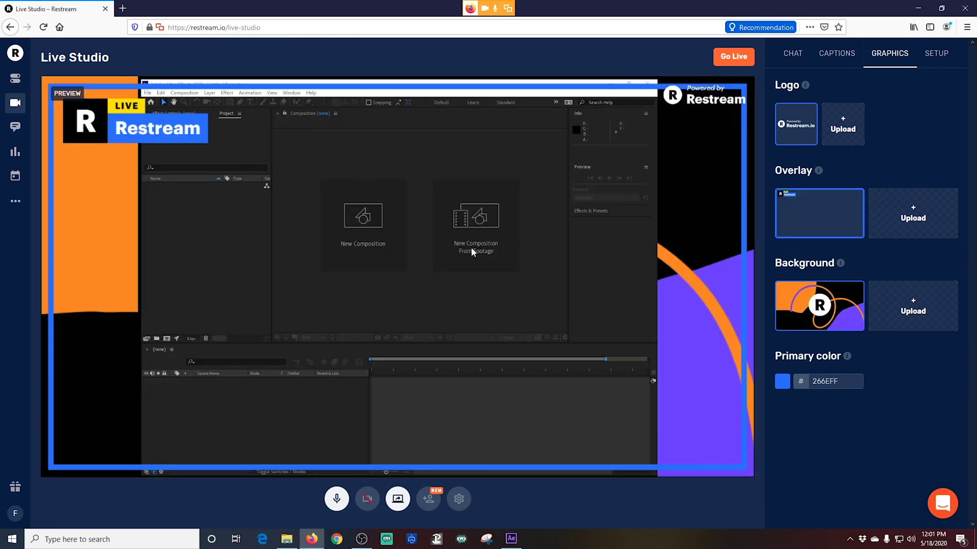
click(819, 214)
- Set the primary colour to pink F70E7B, then show StreamYard's example banner on stream
click(782, 381)
drag(841, 357, 873, 357)
click(883, 239)
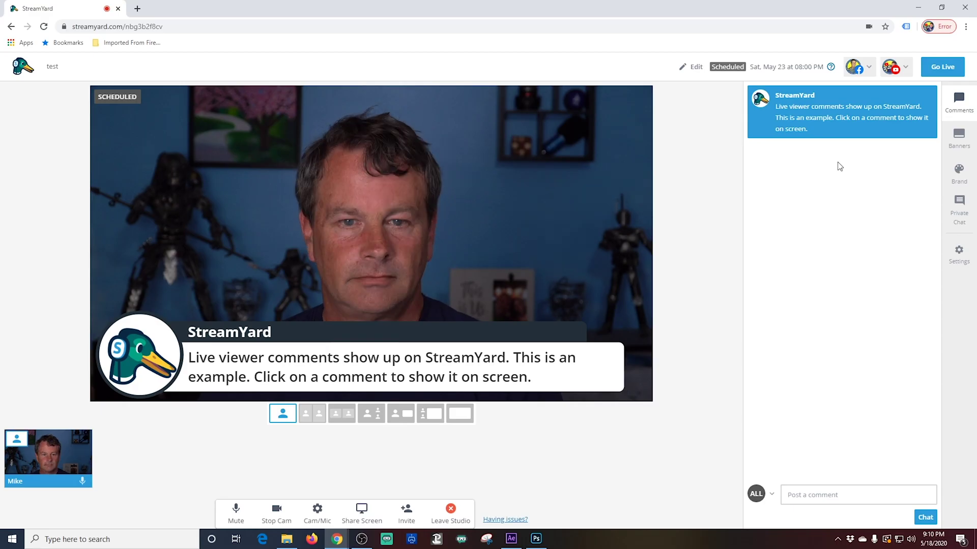
click(959, 137)
click(850, 130)
- Hide the example banner and set StreamYard's brand colour to #495e72
click(829, 251)
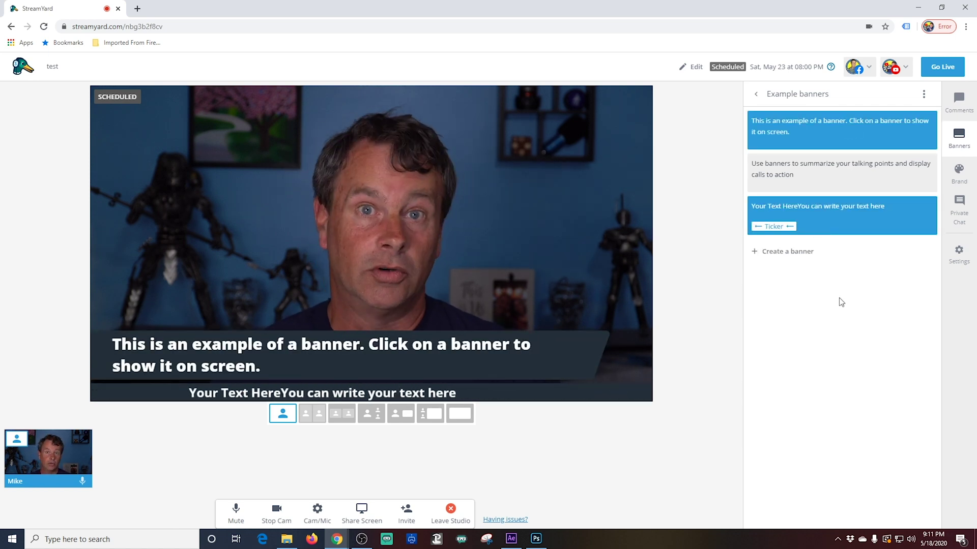
click(850, 147)
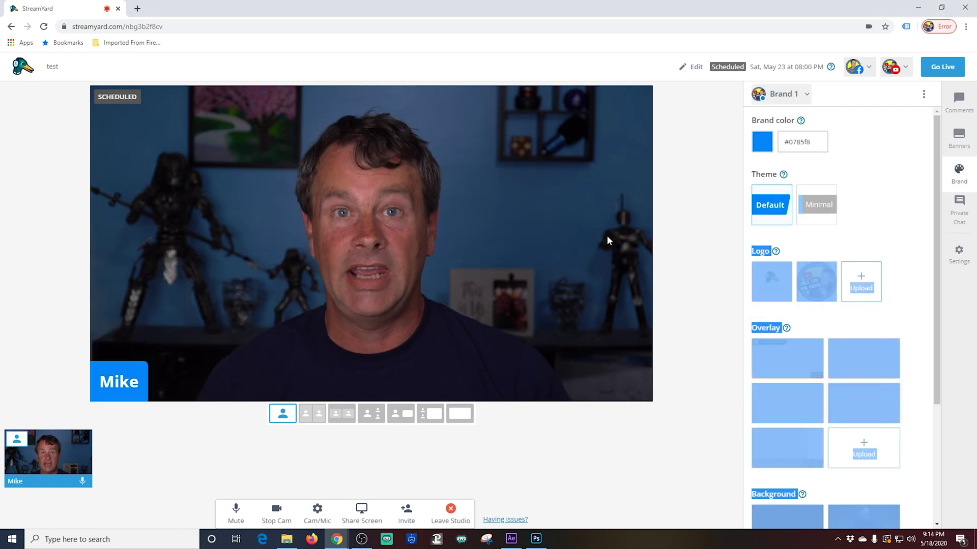
click(762, 141)
click(732, 244)
- Give the name tag the Minimal theme, try both logos, and apply the first overlay
click(816, 204)
click(761, 224)
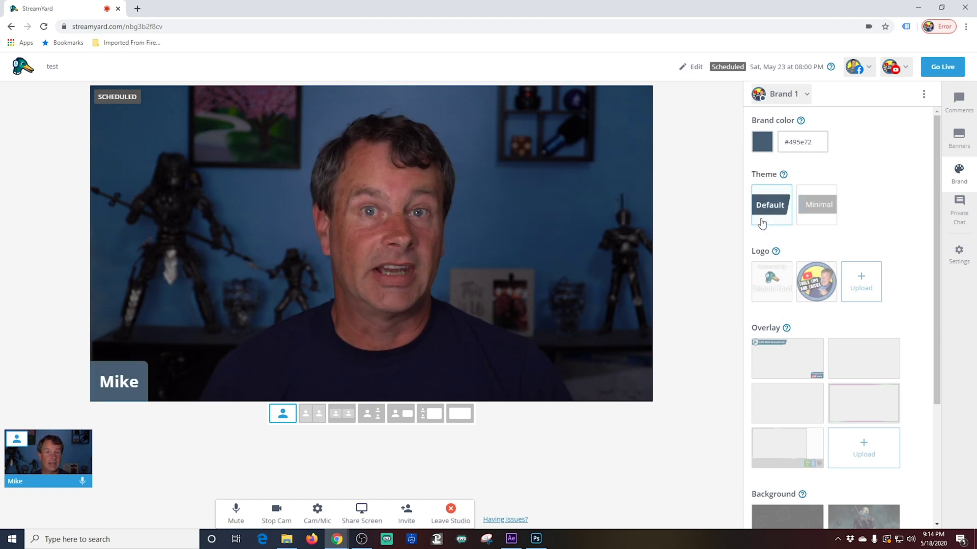
click(816, 204)
click(771, 281)
click(815, 281)
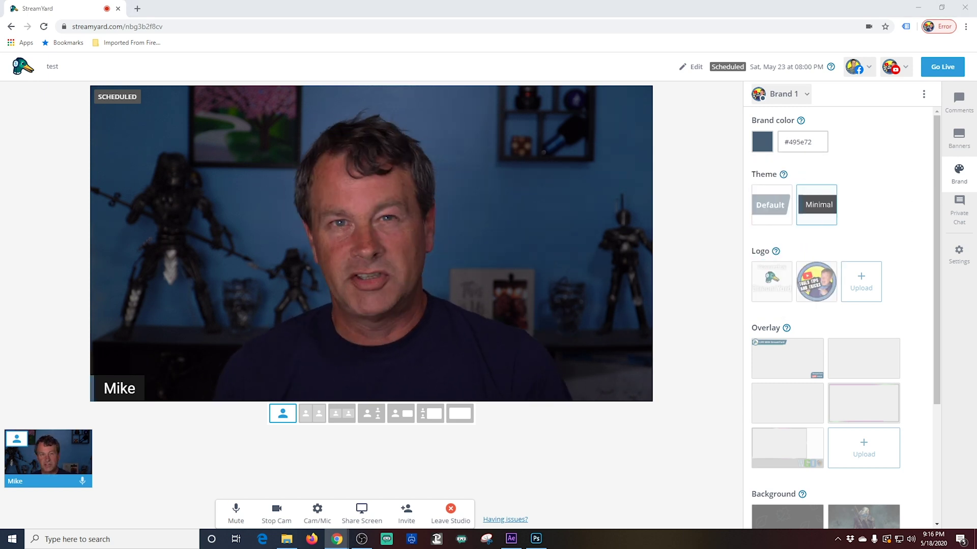
click(802, 365)
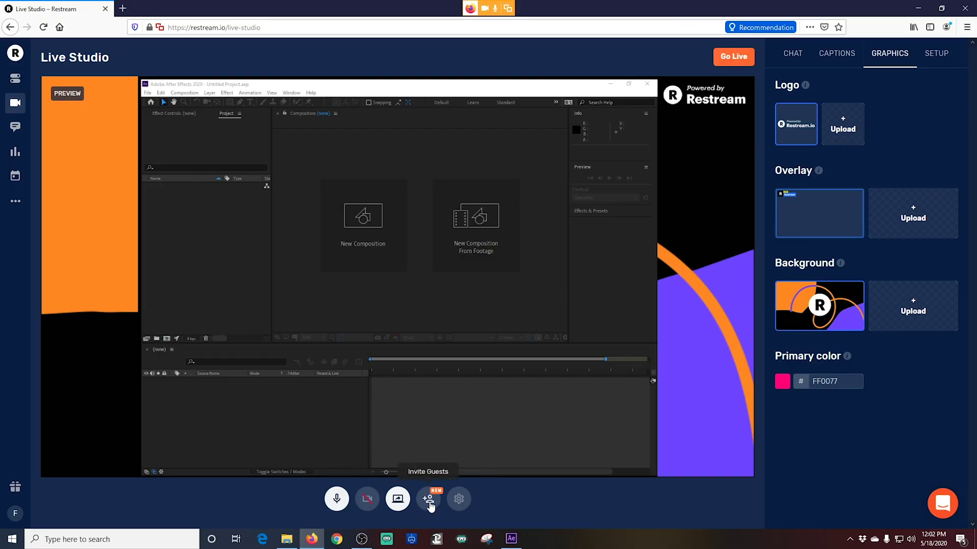
- Copy the guest invitation link from the Invite Guests popup, then close the popup
click(429, 502)
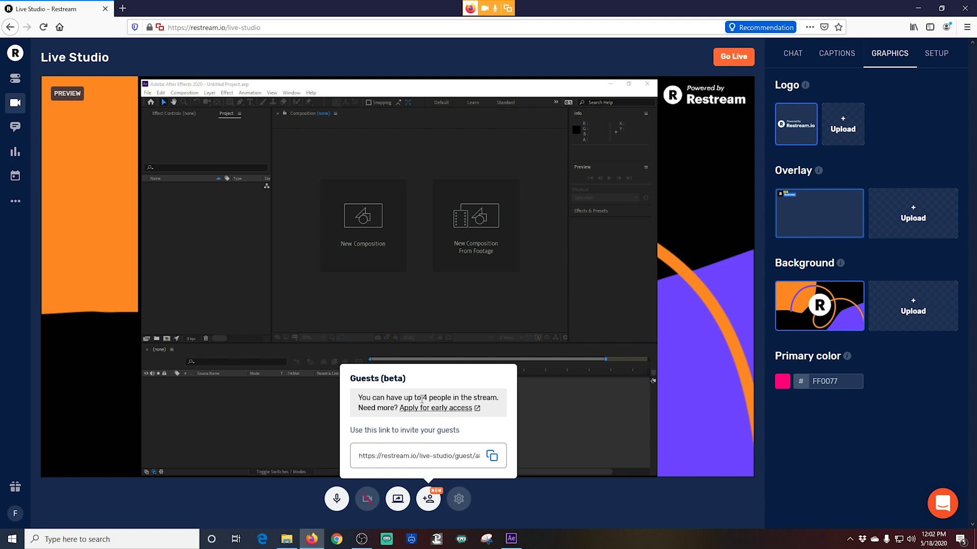
click(491, 457)
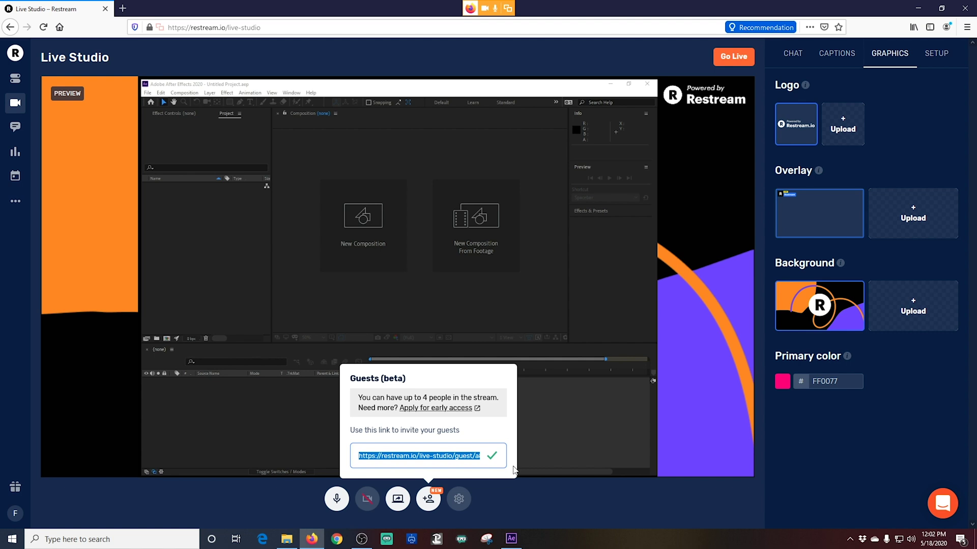
click(524, 491)
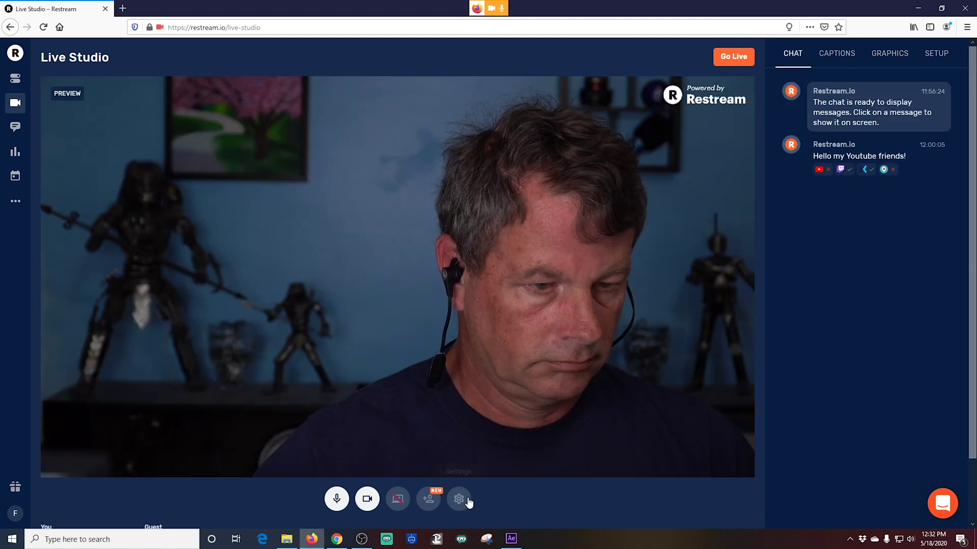
- Check the audio and video input settings, then scroll down the studio panel
click(467, 500)
click(466, 500)
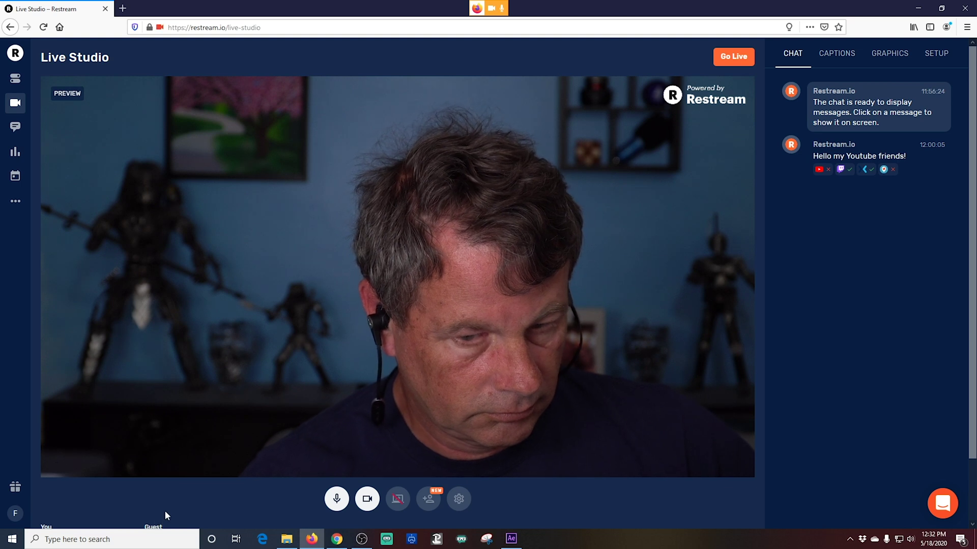
scroll(409, 502, down, 1)
scroll(409, 502, down, 1)
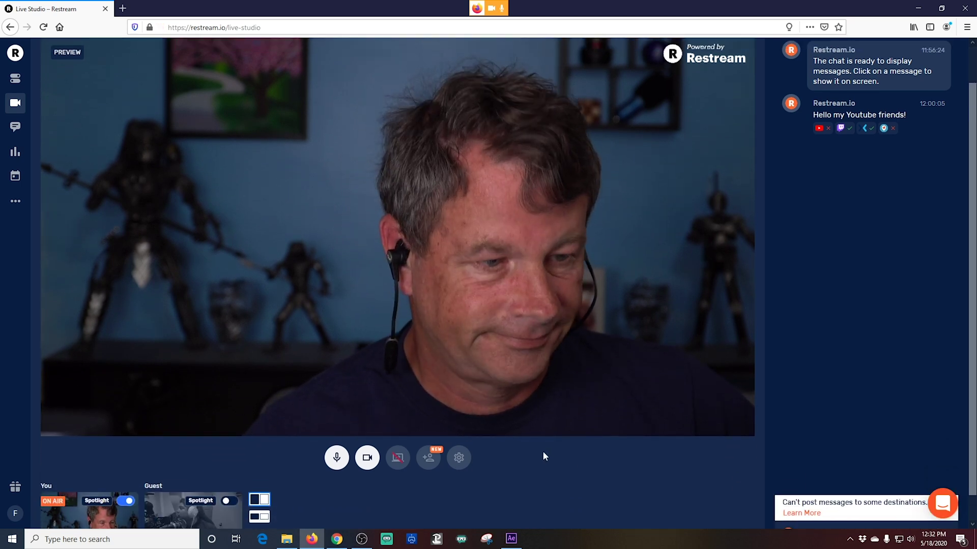
- Bring the guest on air, try the boxed layout, then spotlight the guest full-frame with host inset
scroll(544, 456, down, 1)
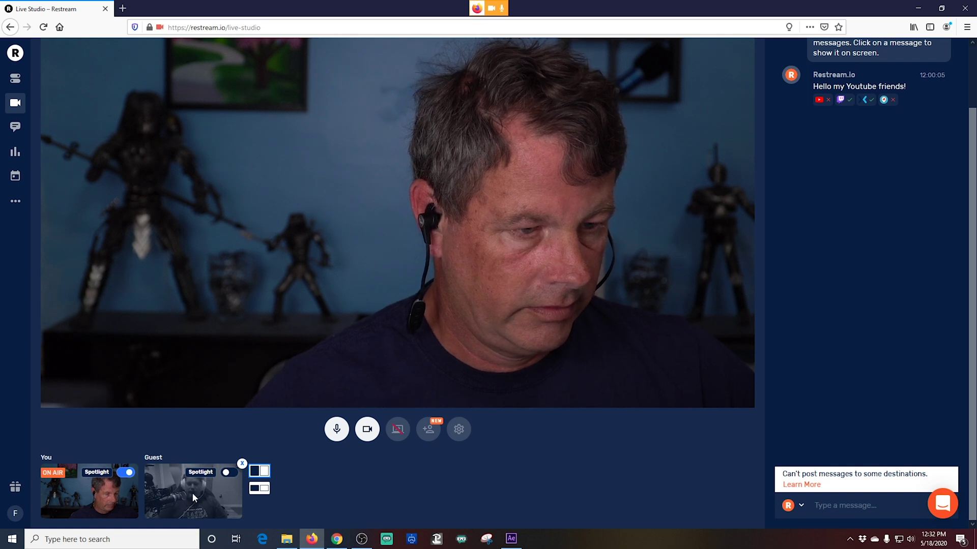
click(227, 473)
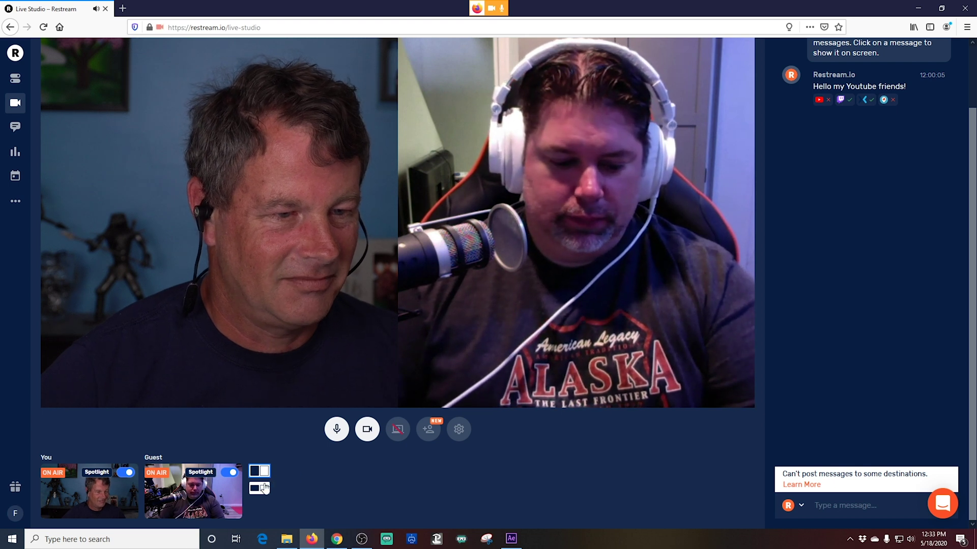
click(262, 488)
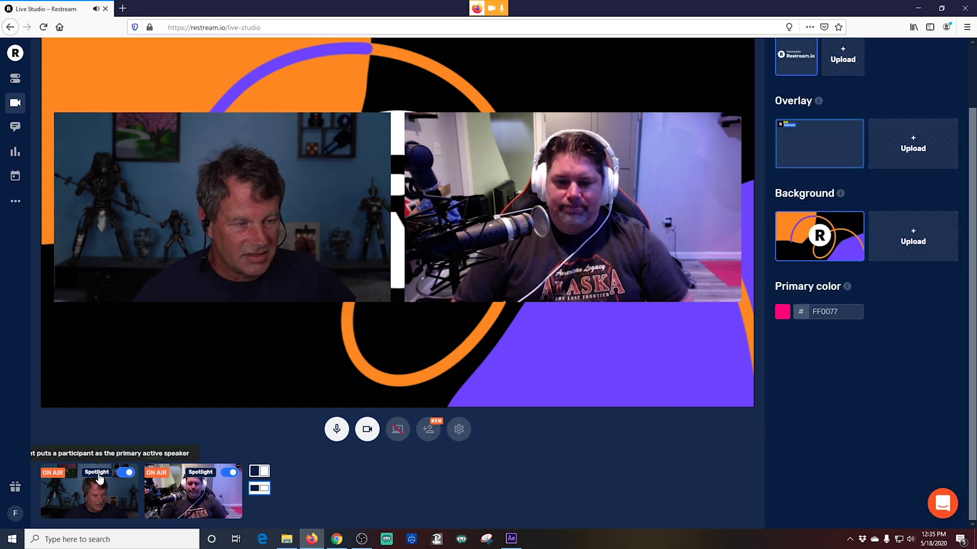
click(98, 474)
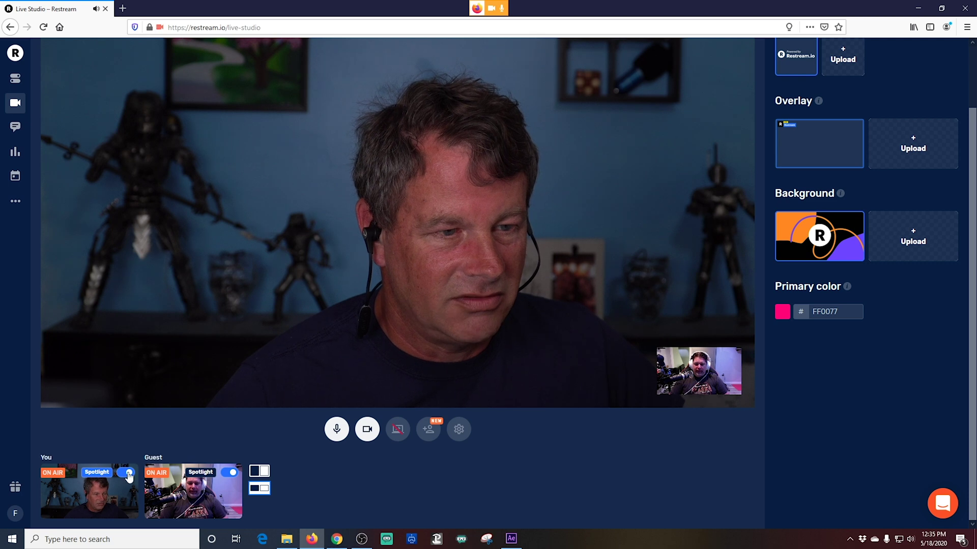
click(201, 473)
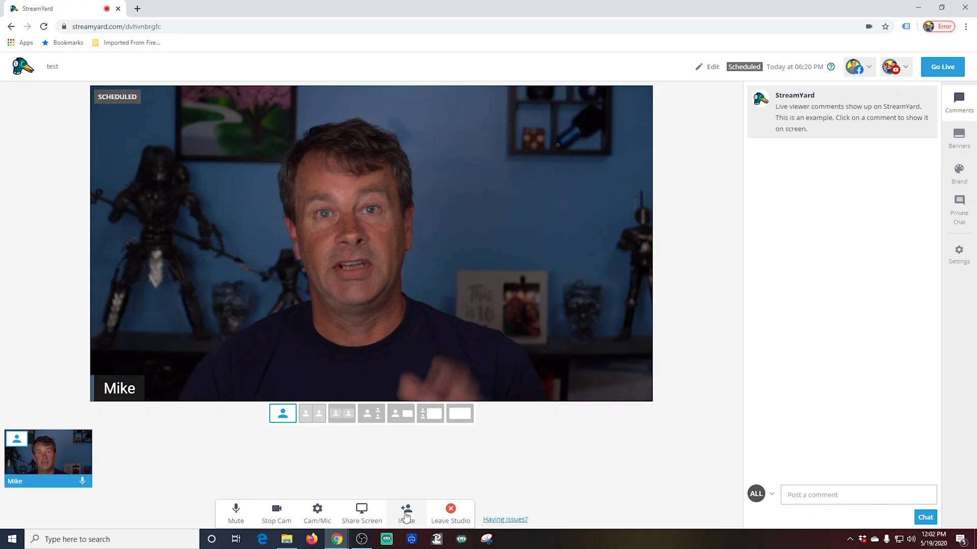
- Open StreamYard's Invite dialog to share the guest link
click(406, 512)
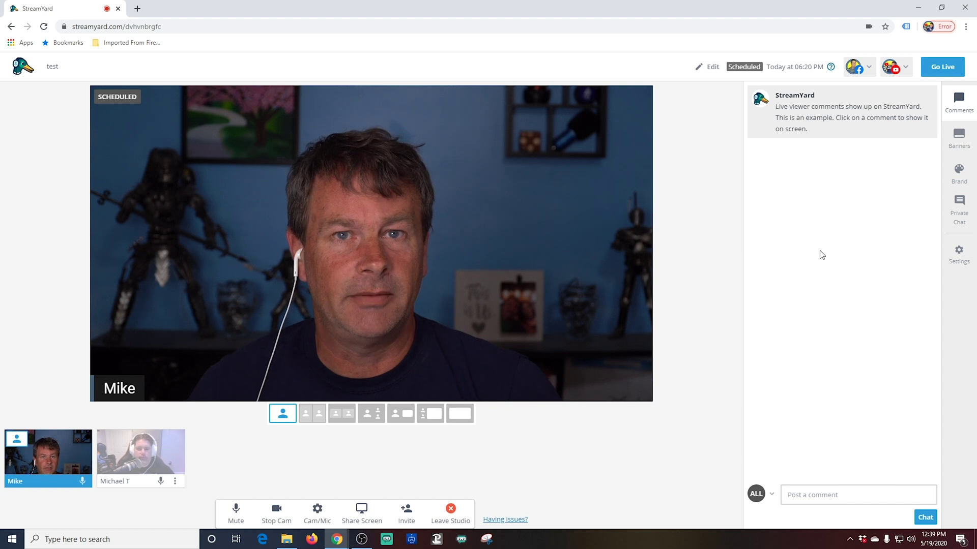
- Add the guest to the stream in the framed two-person layout, briefly trying Solo layout
click(150, 461)
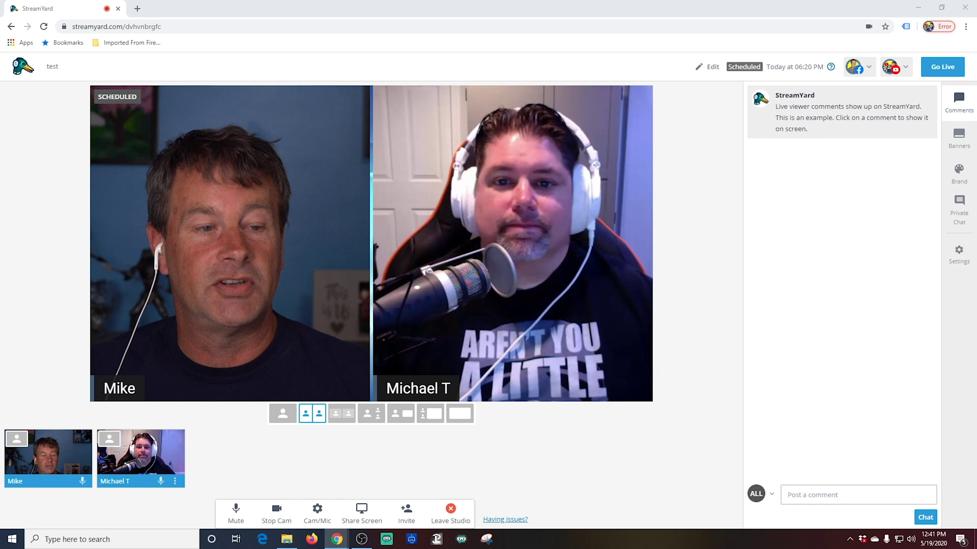
click(339, 420)
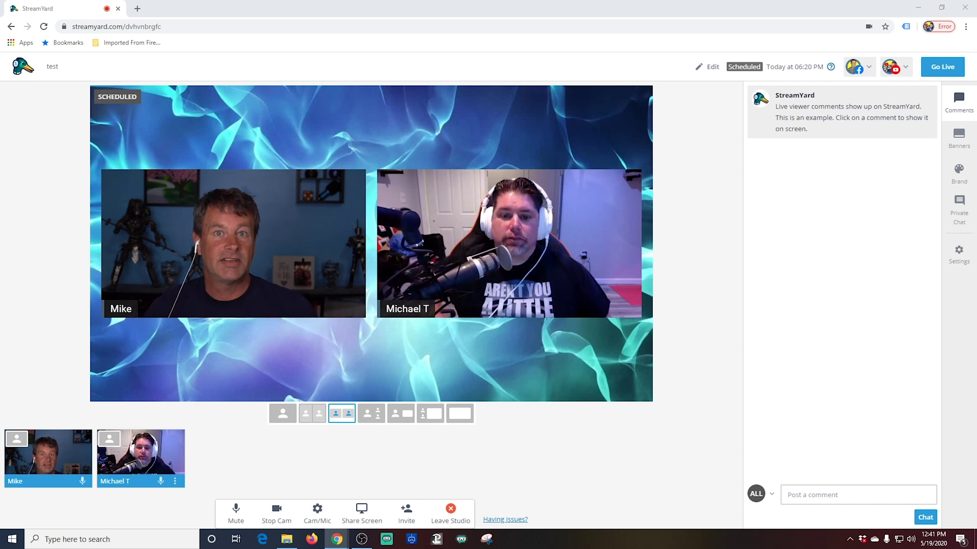
mouse_move(136, 477)
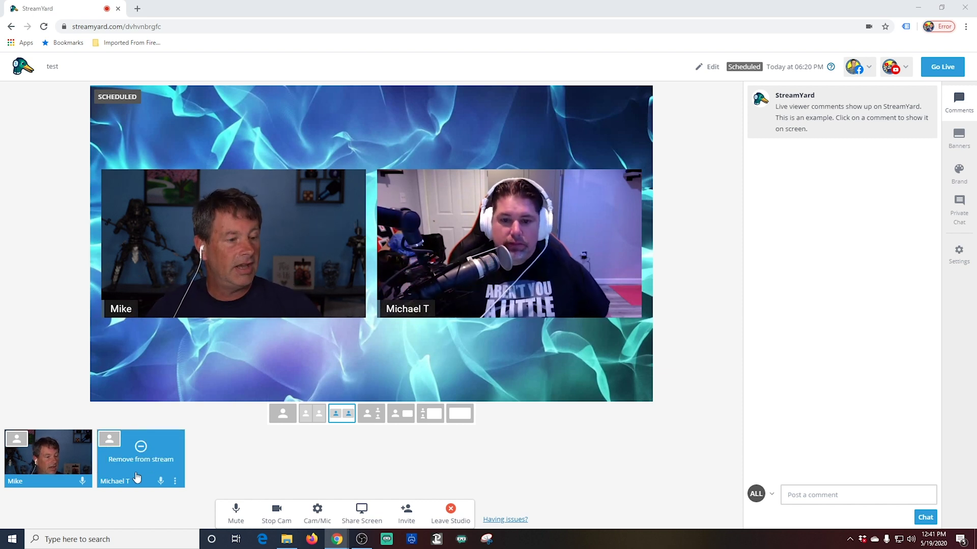
click(108, 440)
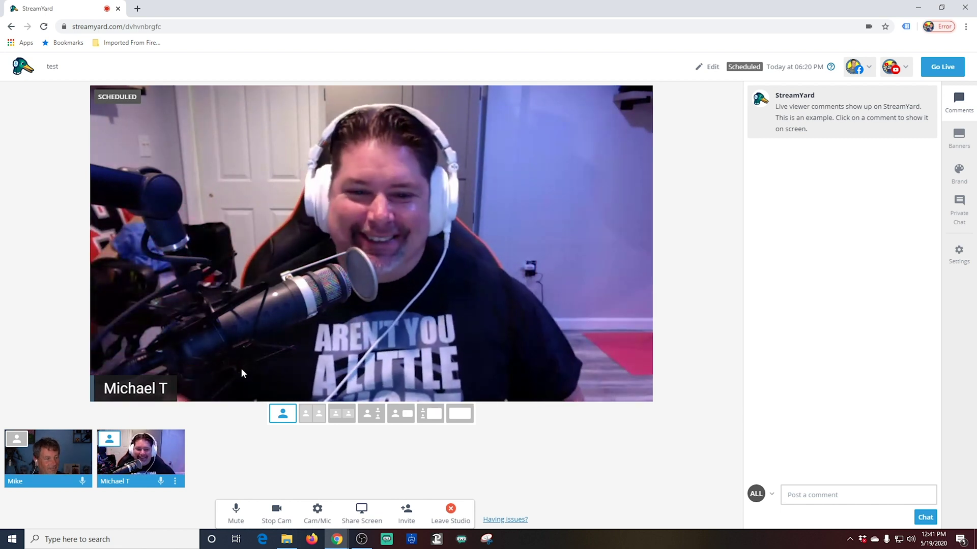
mouse_move(106, 441)
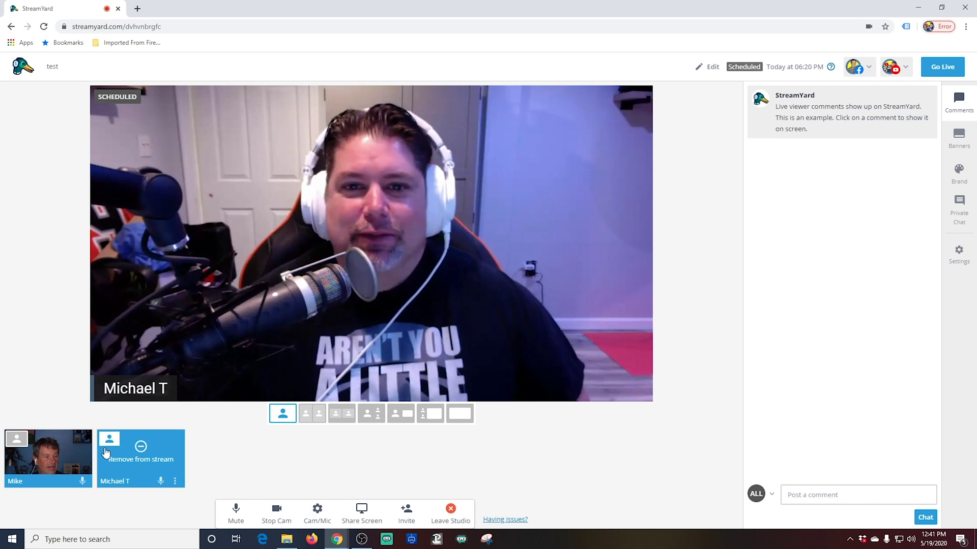
click(106, 441)
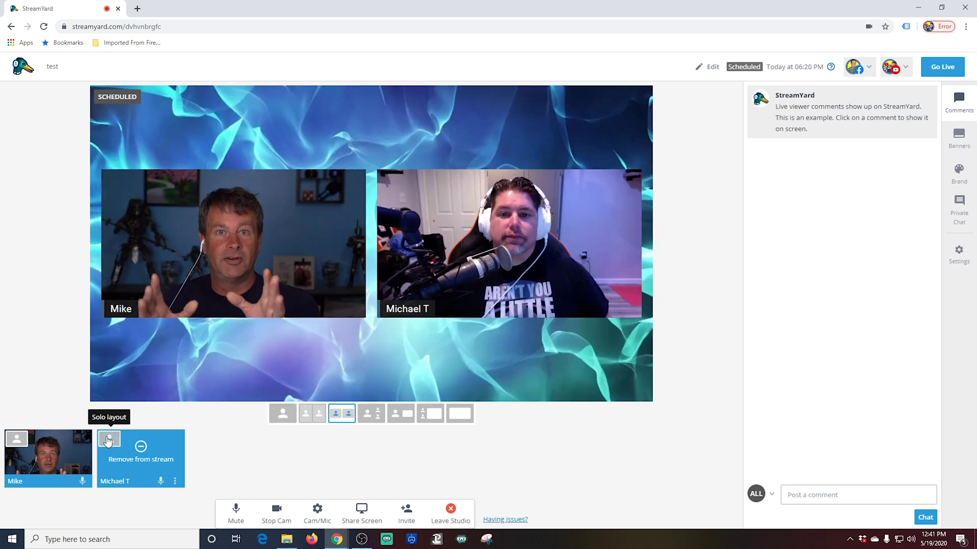